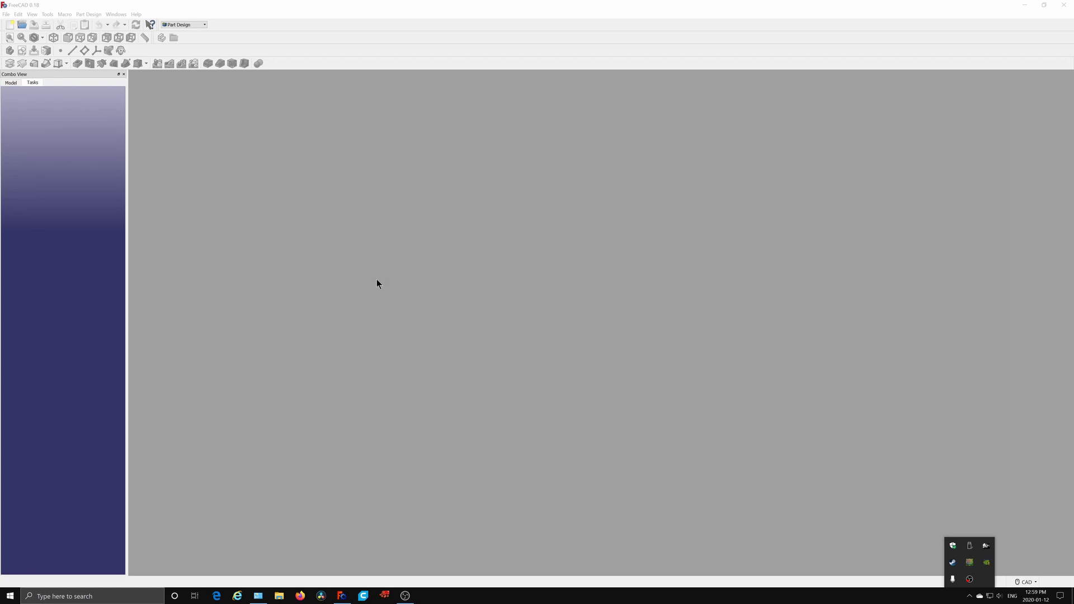
# Step: Activate the empty FreeCAD window, dismissing the taskbar's hidden-icons popup
pyautogui.click(376, 285)
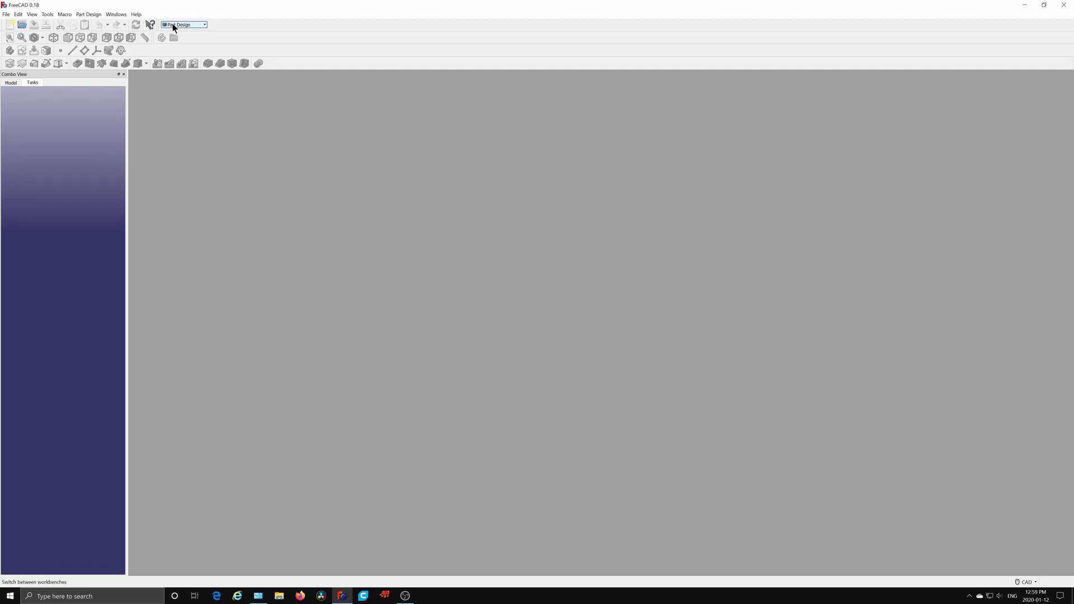
pyautogui.click(136, 14)
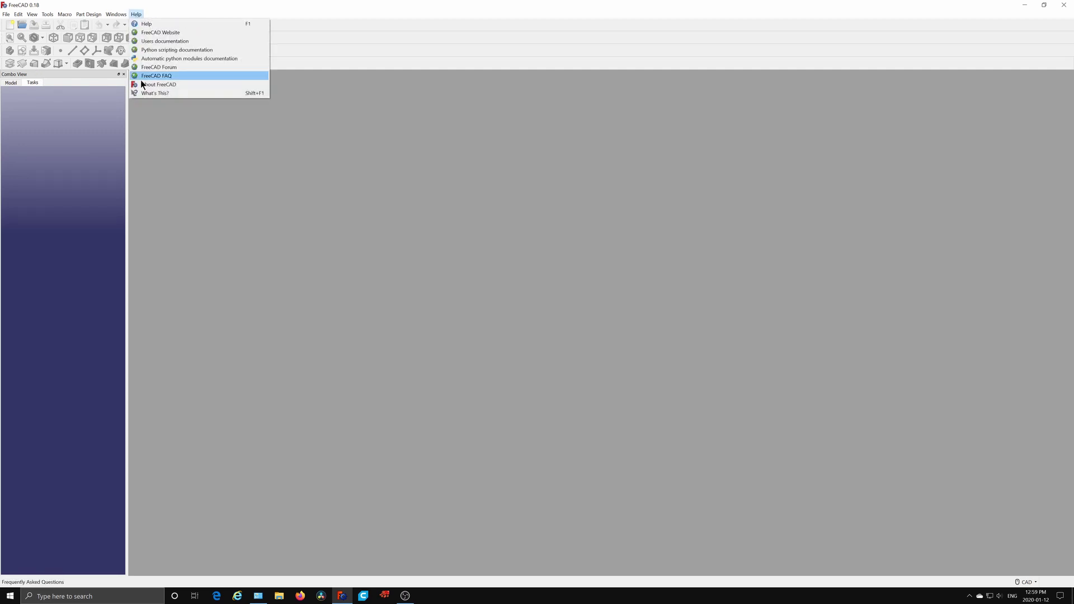
pyautogui.click(143, 85)
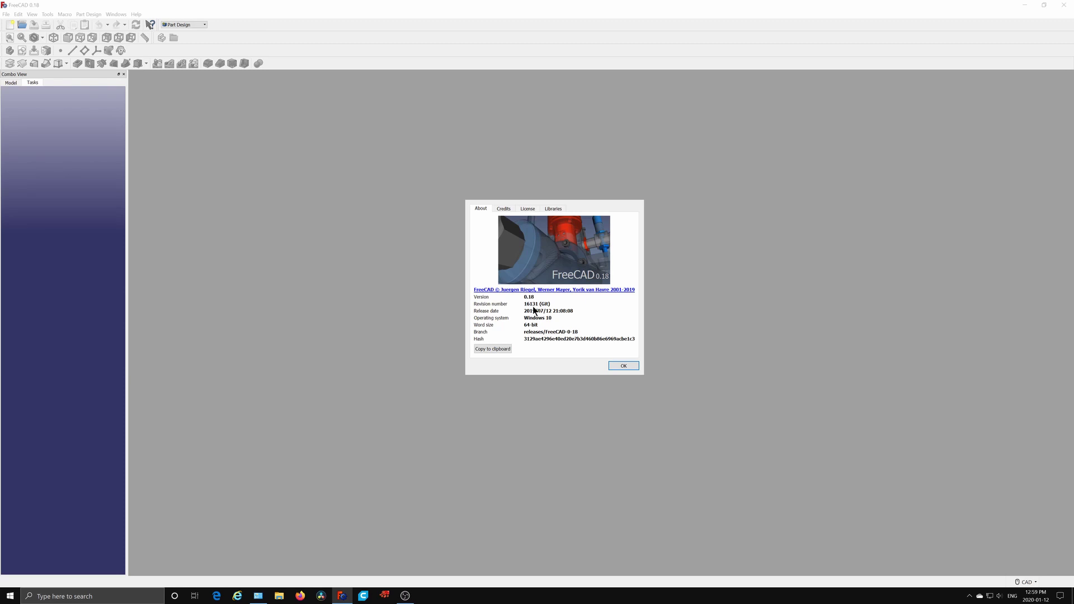
pyautogui.click(621, 366)
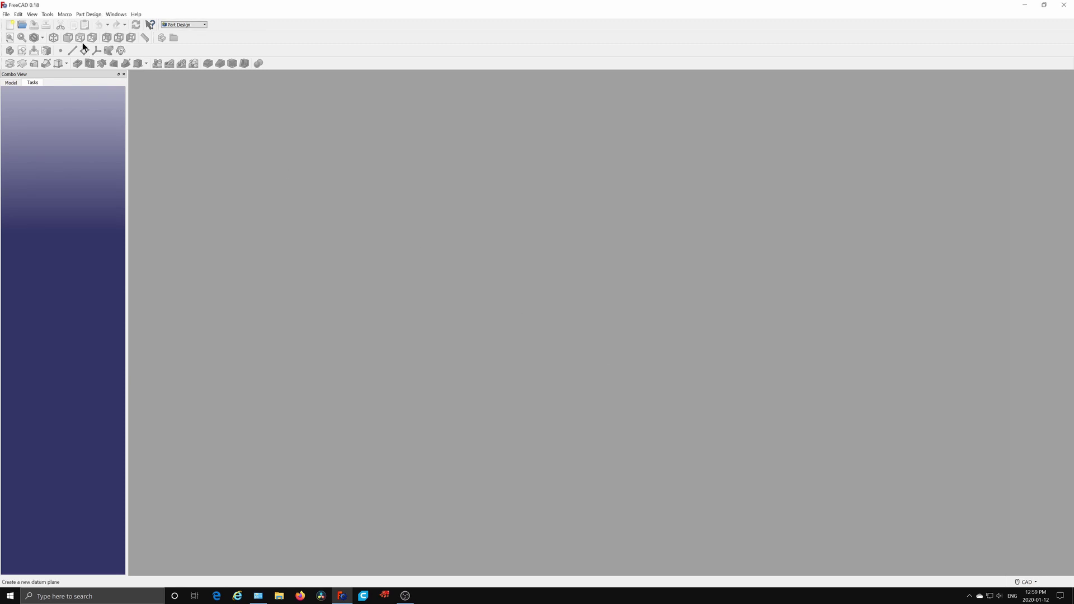
# Step: Create a new document with a body and a sketch on the XY plane
pyautogui.click(9, 27)
pyautogui.click(17, 104)
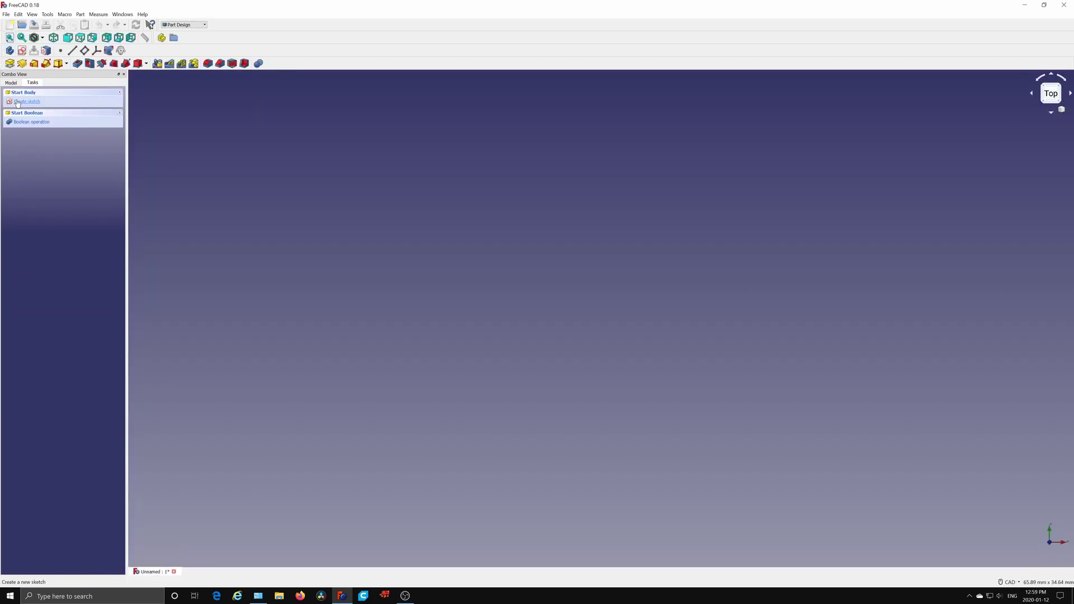
pyautogui.click(17, 106)
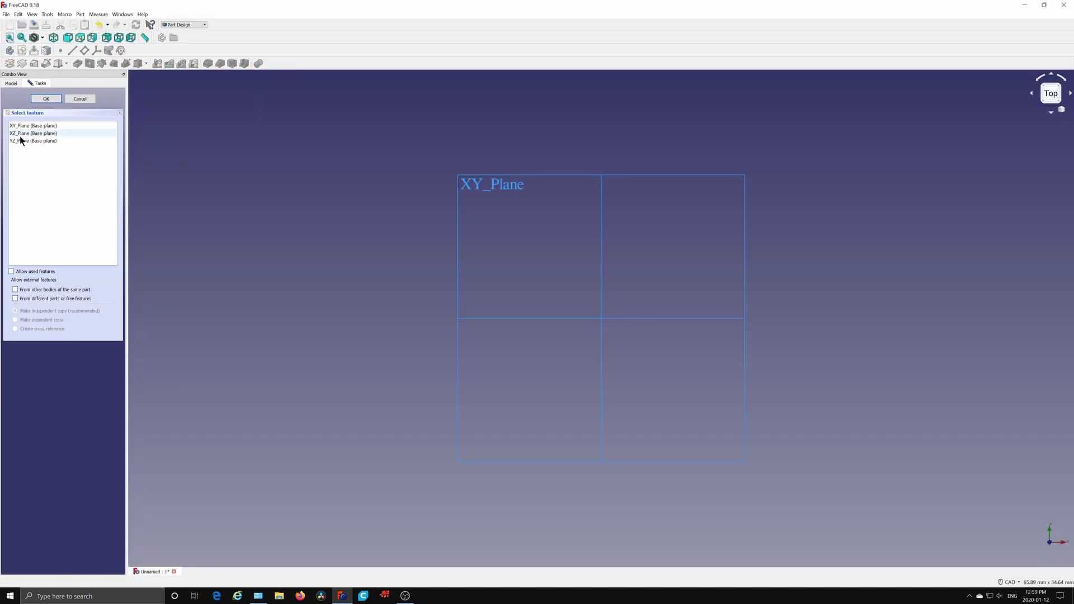
pyautogui.click(24, 126)
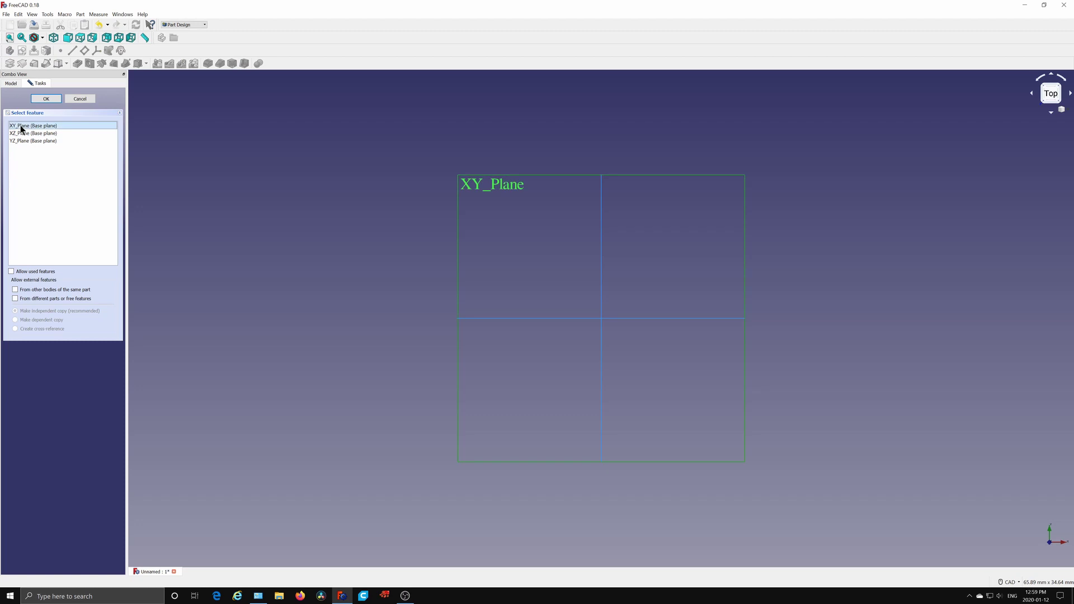
pyautogui.click(43, 100)
# Step: Draw a rectangle from upper left to lower right across the origin
pyautogui.click(193, 50)
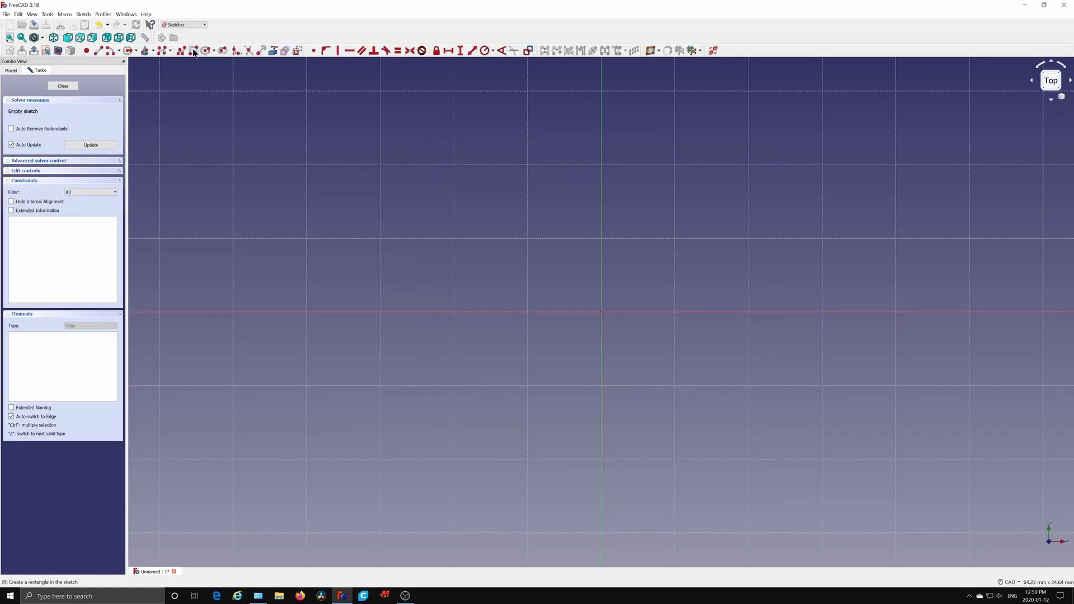
pyautogui.click(245, 207)
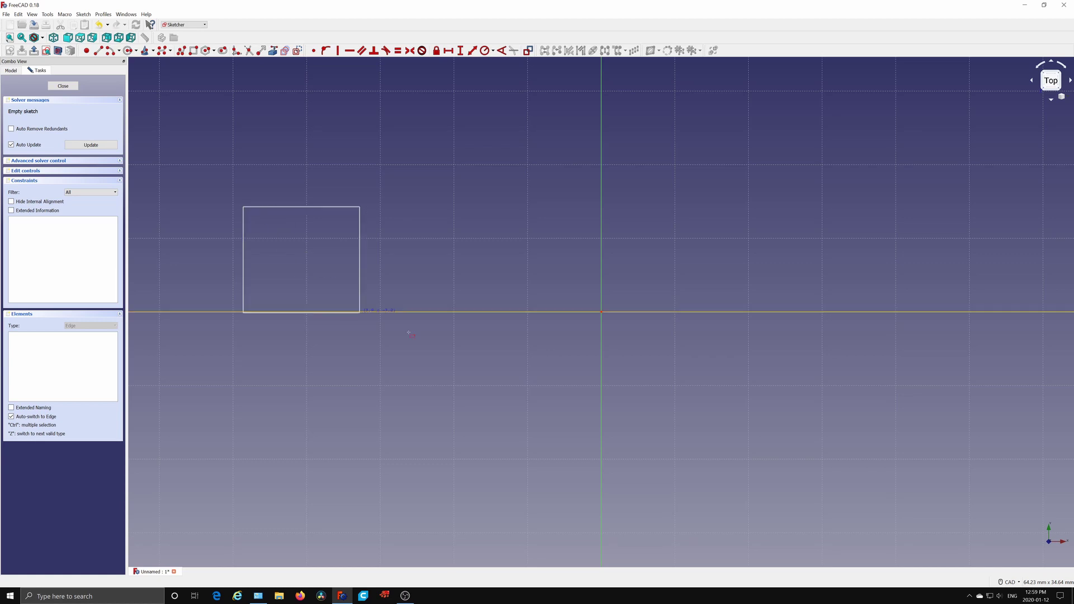
pyautogui.click(982, 488)
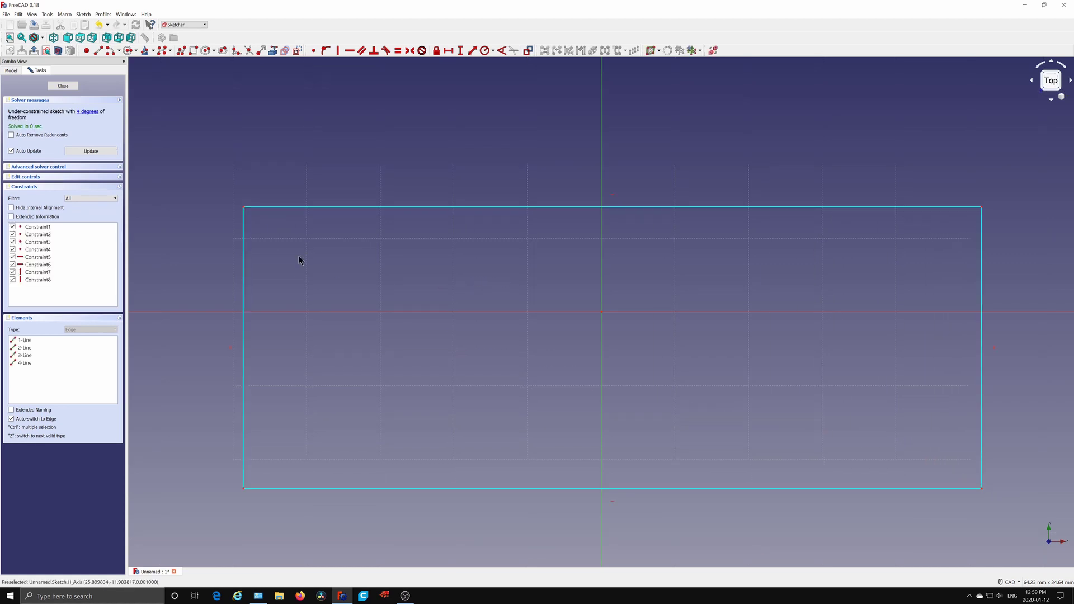
# Step: Make the rectangle symmetric about both axes, deleting redundant Constraint5 and Constraint7
pyautogui.click(244, 208)
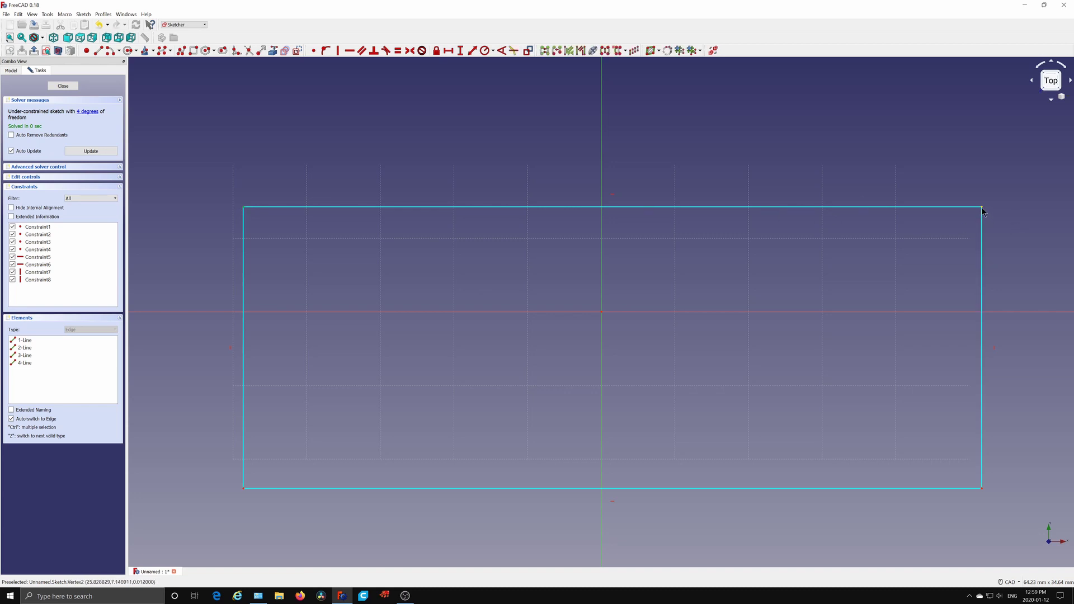
pyautogui.click(602, 187)
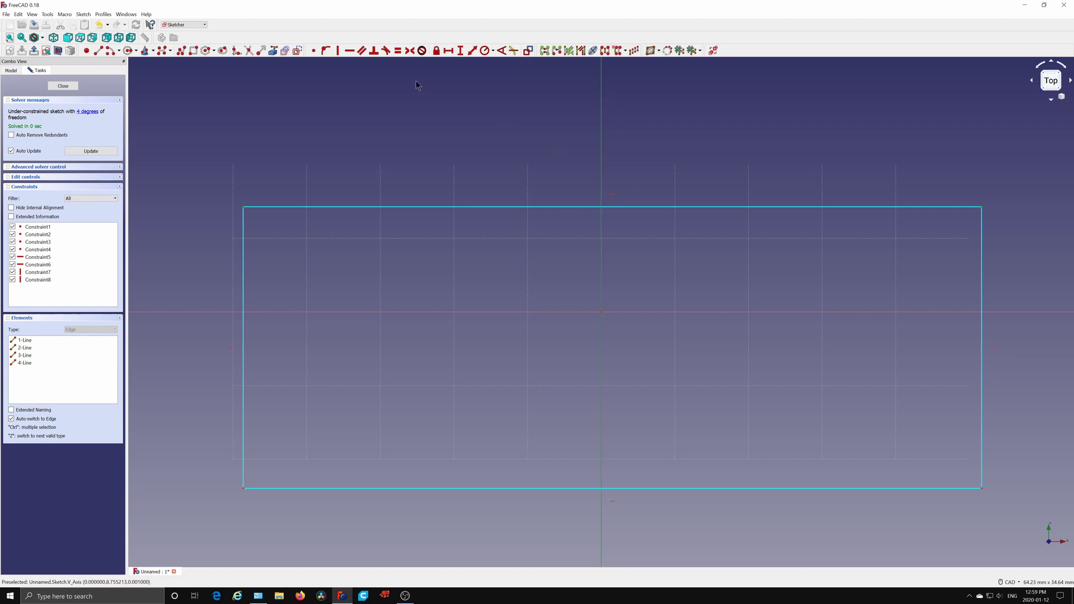
pyautogui.click(410, 51)
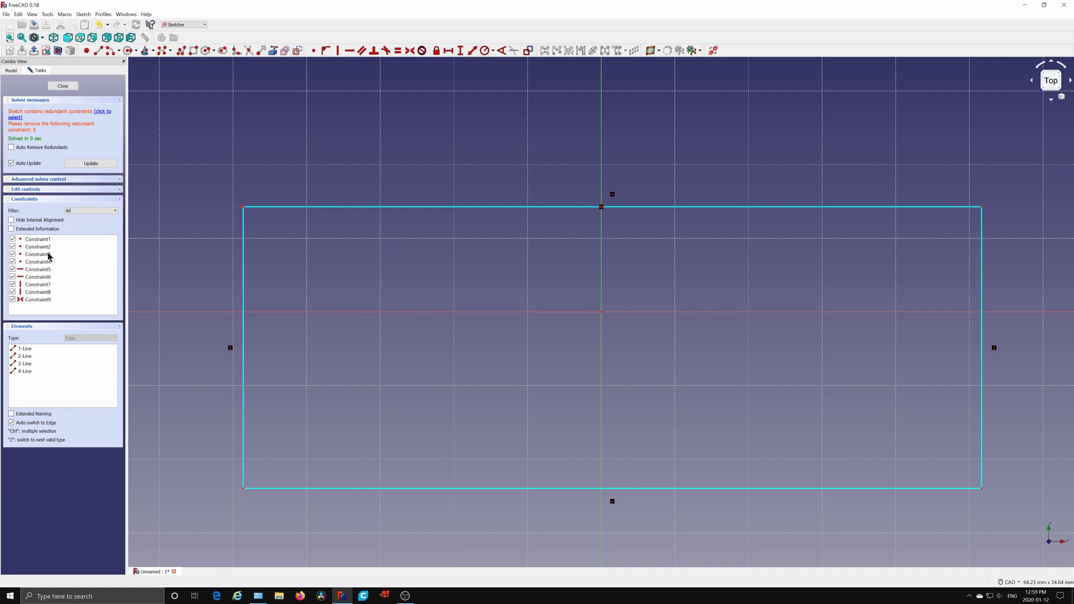
pyautogui.click(45, 271)
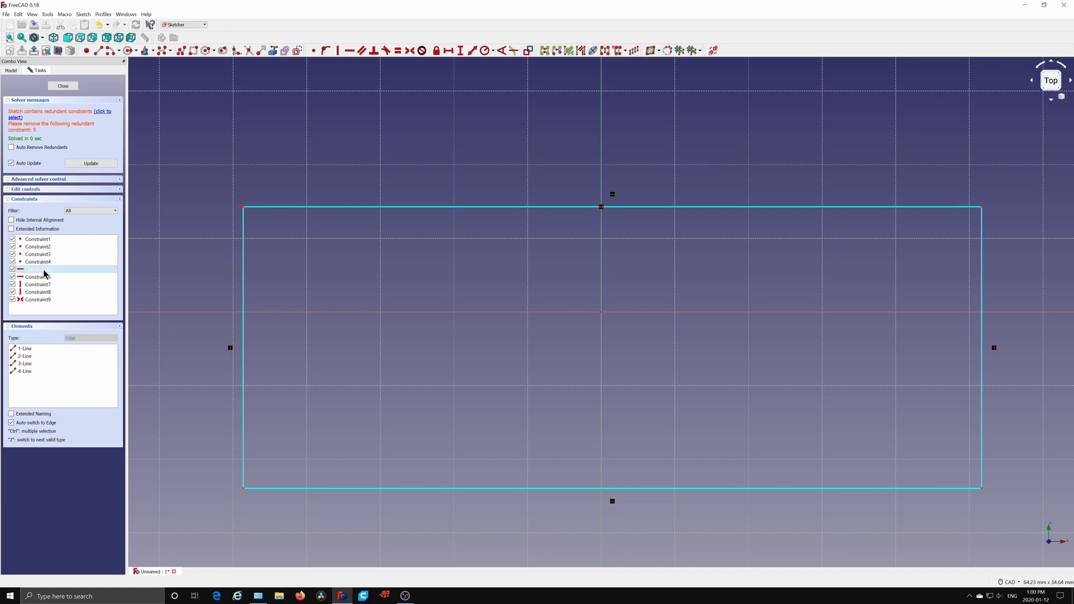
pyautogui.press('Delete')
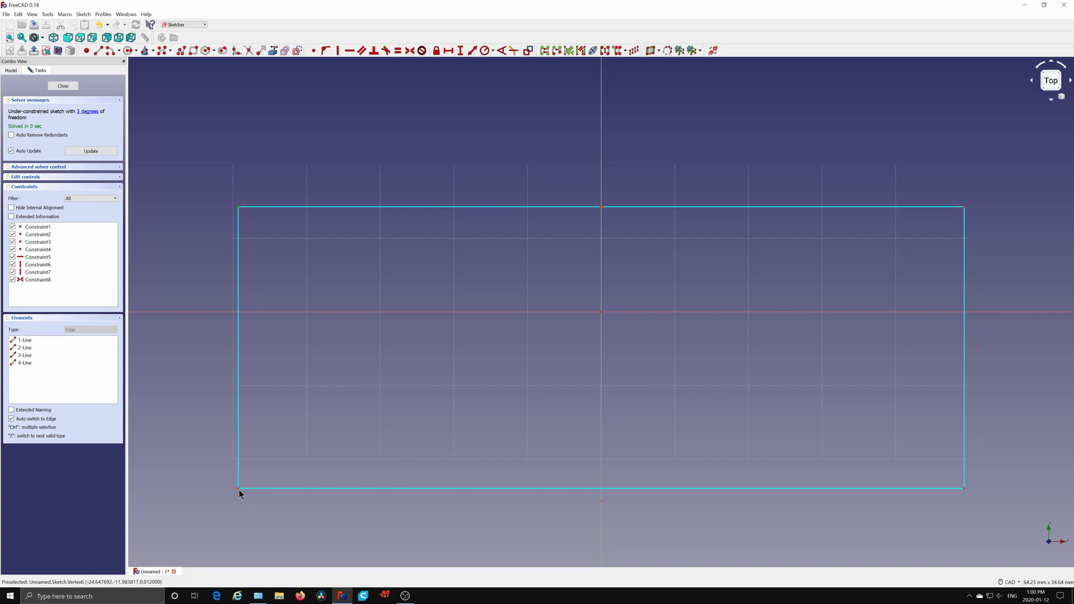
pyautogui.click(209, 311)
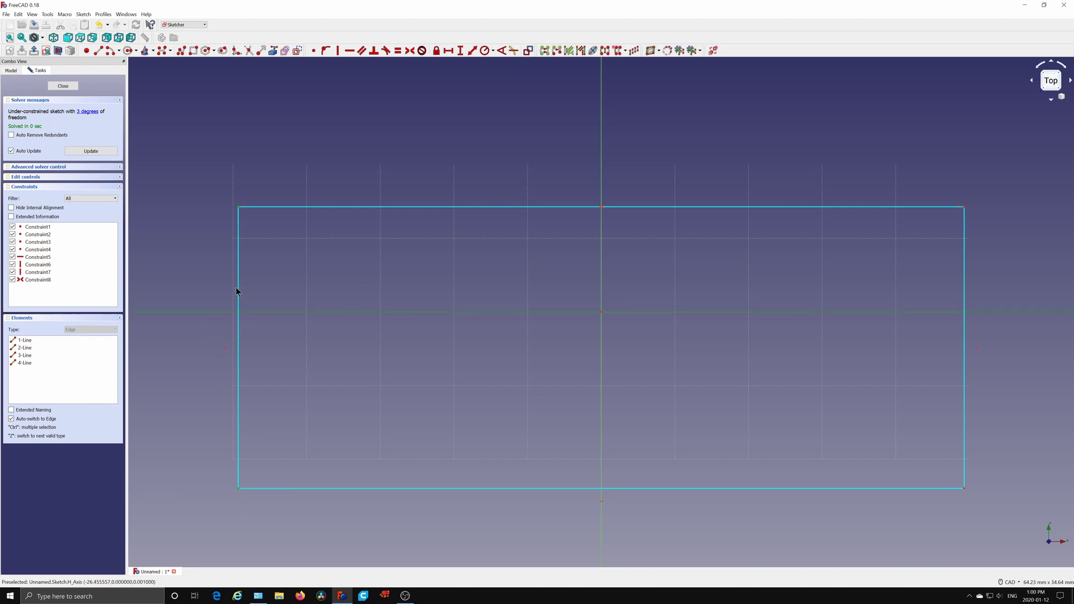
pyautogui.click(411, 51)
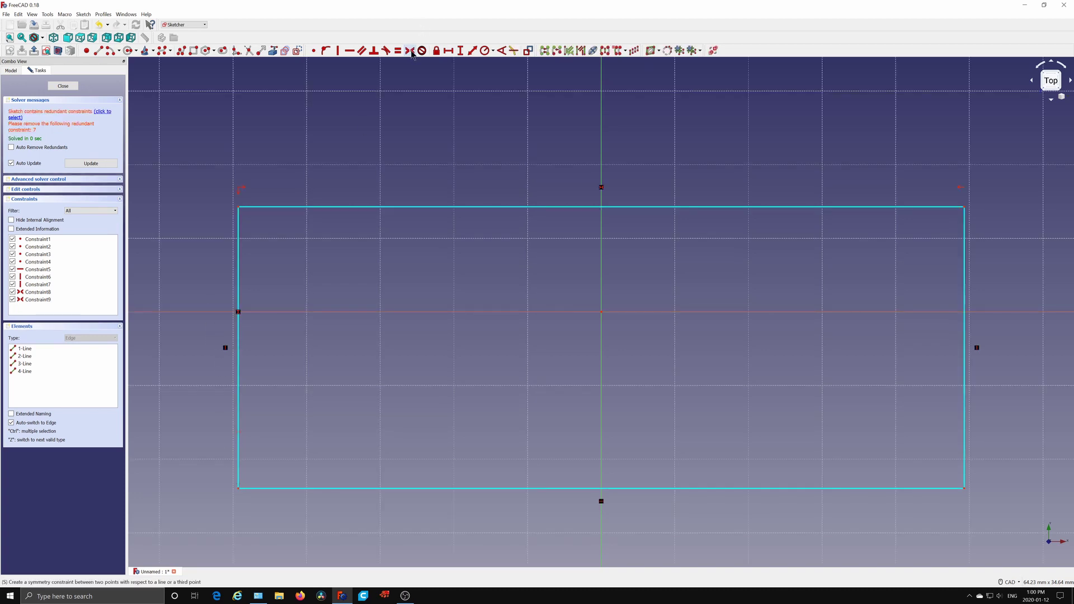
pyautogui.click(43, 285)
pyautogui.press('Delete')
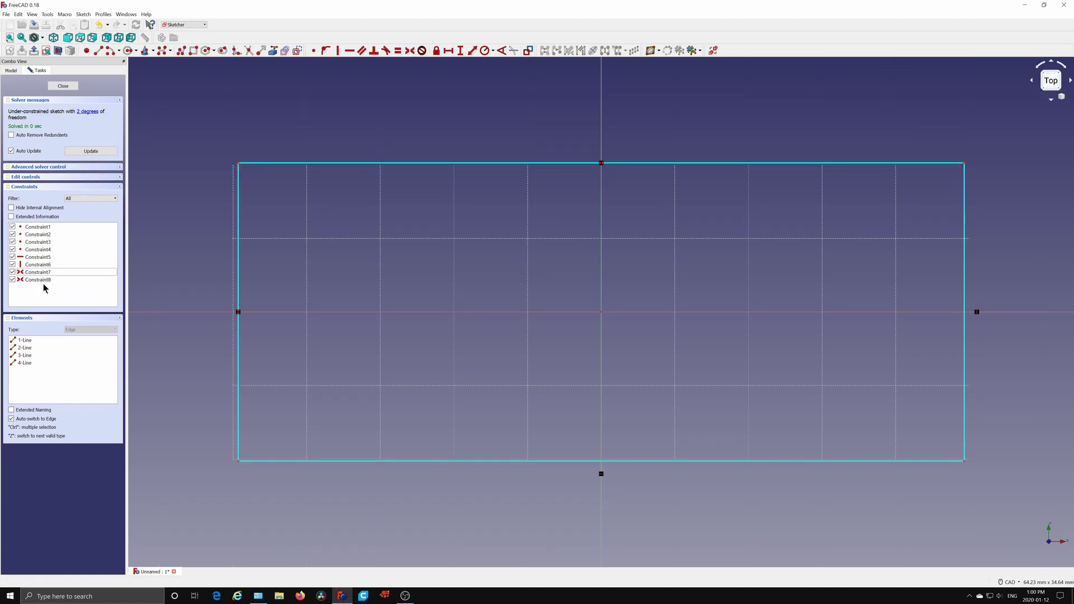
# Step: Dimension the rectangle 60 mm wide and 40 mm tall, fully constraining the sketch
pyautogui.click(239, 164)
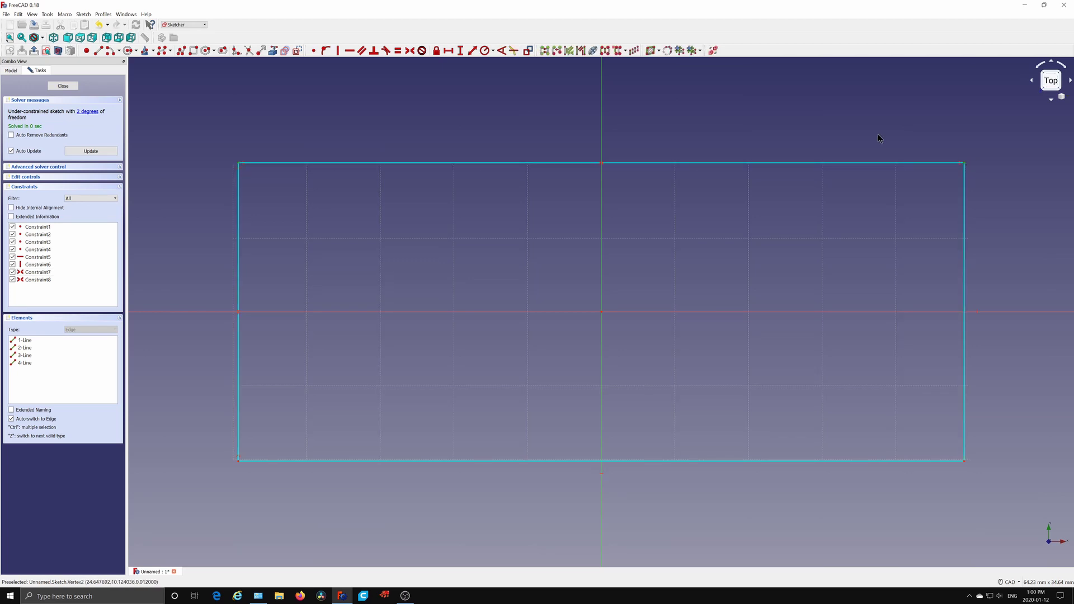
pyautogui.click(448, 51)
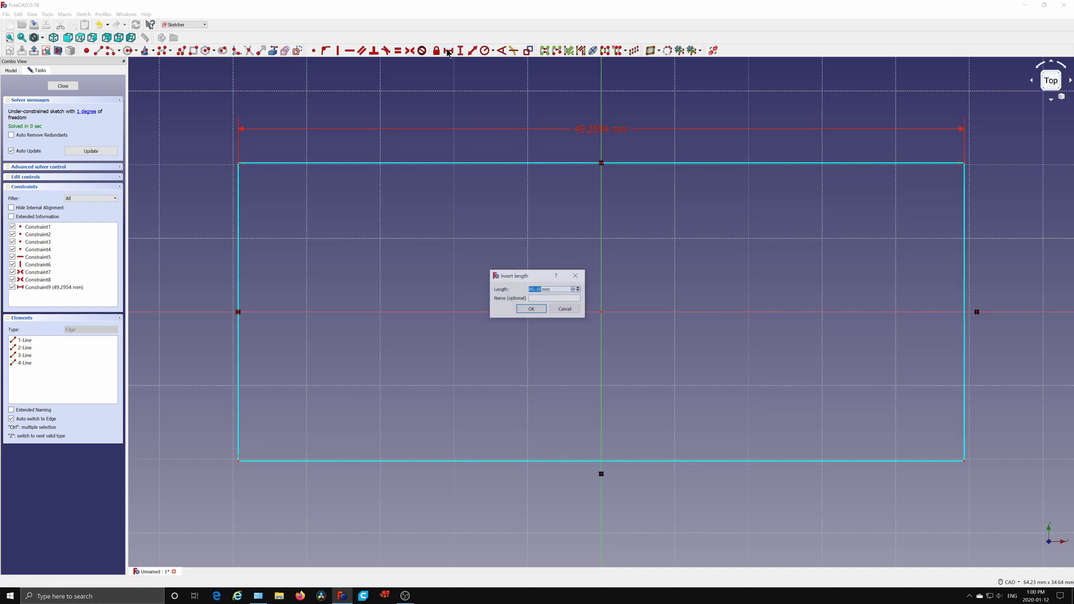
pyautogui.write('60')
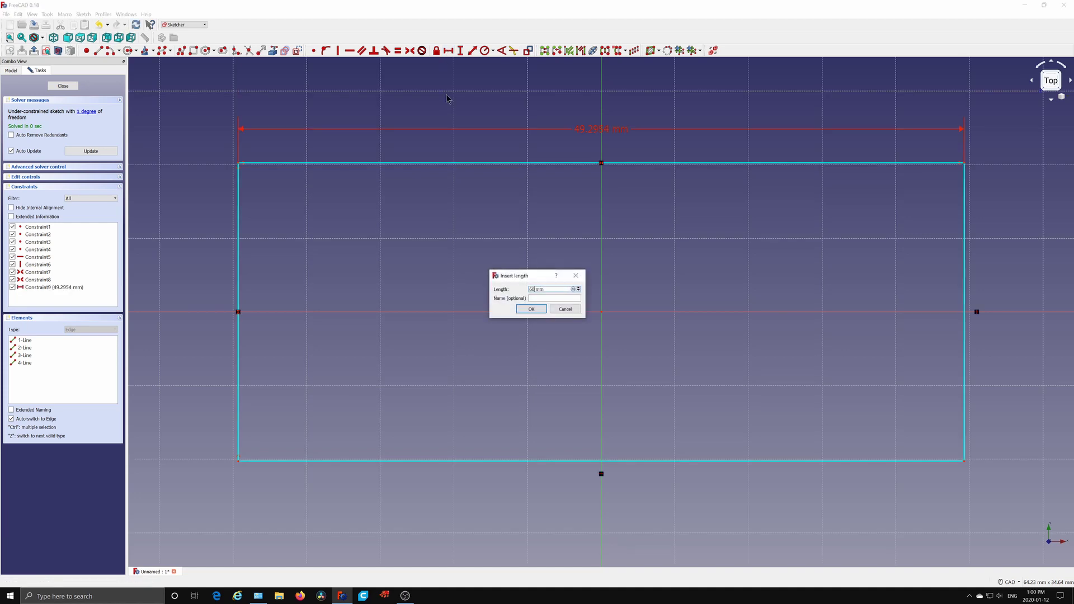
pyautogui.press('Return')
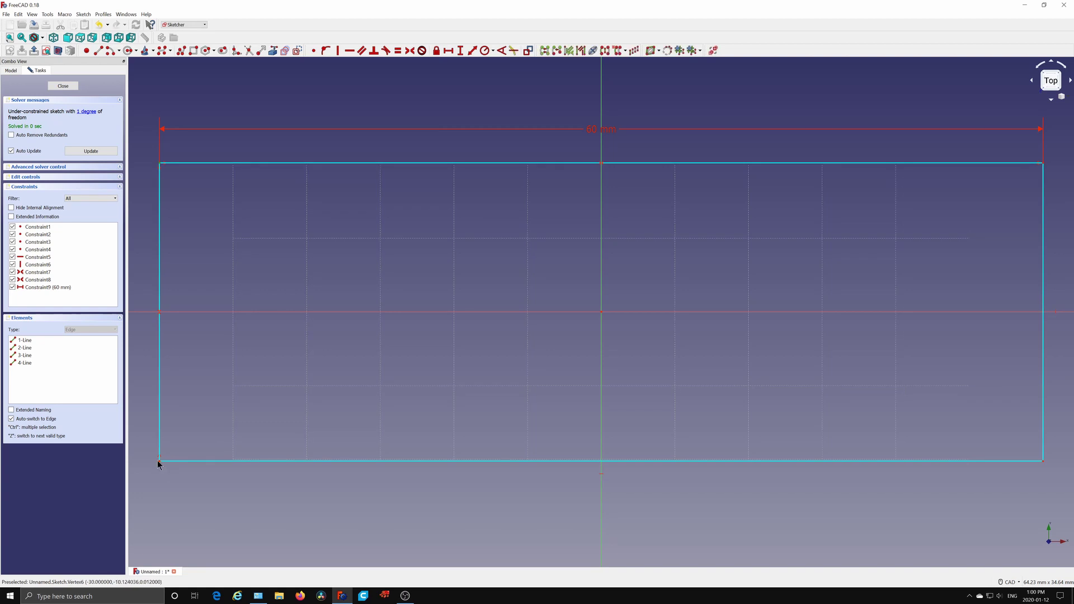
pyautogui.click(460, 51)
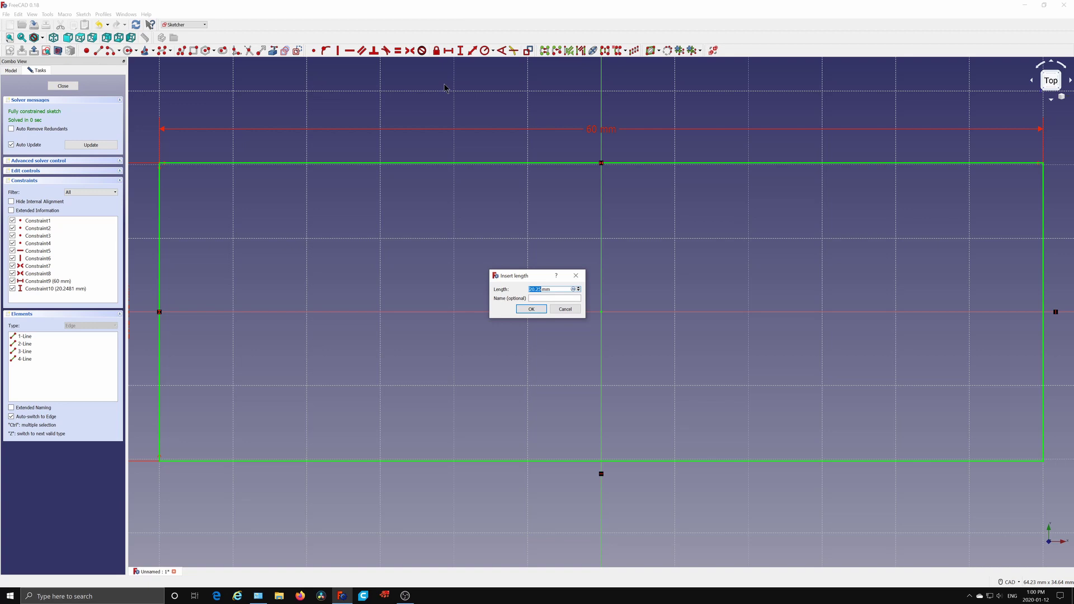
pyautogui.write('4')
pyautogui.write('0')
pyautogui.press('Return')
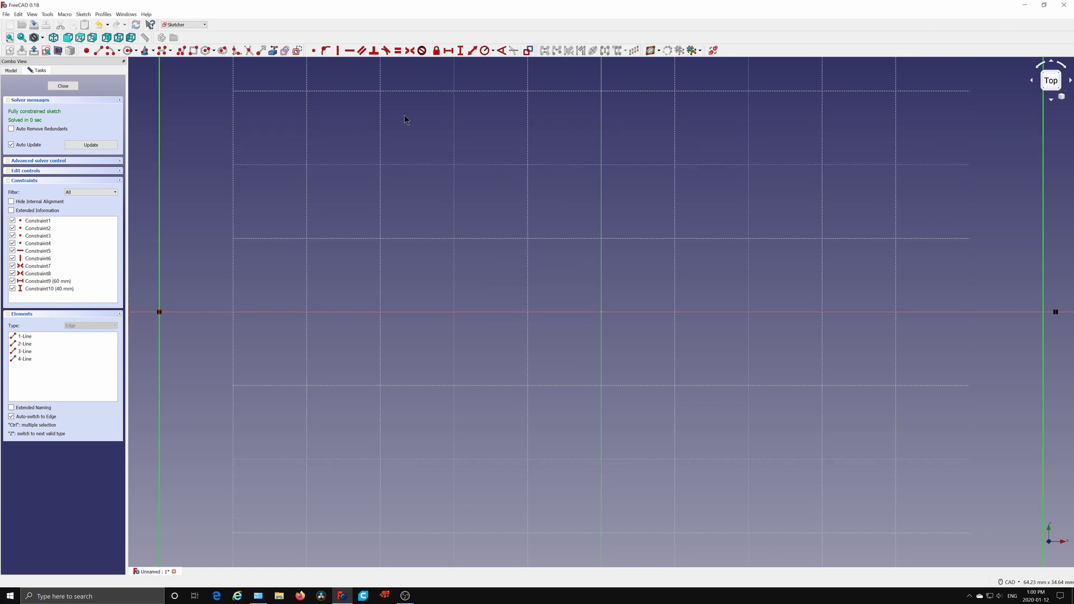
pyautogui.scroll(-5, 404, 120)
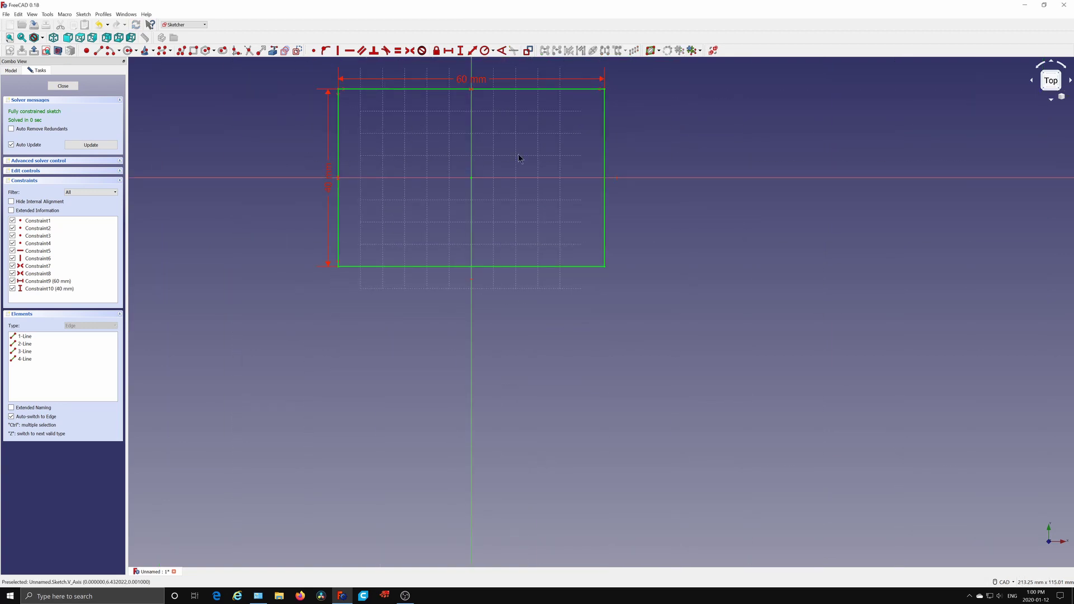
# Step: Close the sketch and pad it 2 mm into a solid plate, framing it in view
pyautogui.click(62, 86)
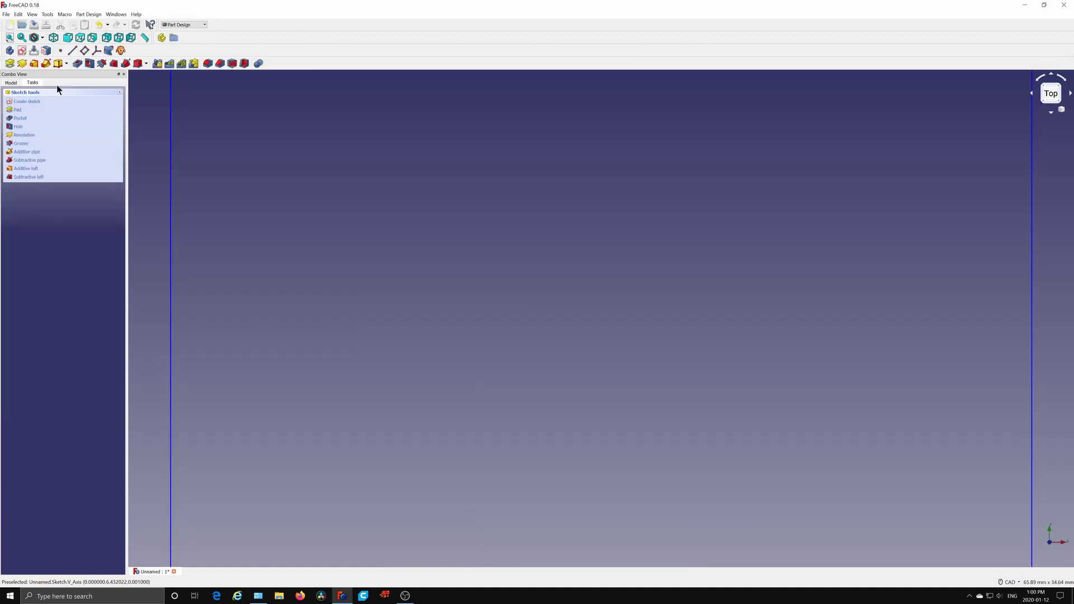
pyautogui.click(15, 111)
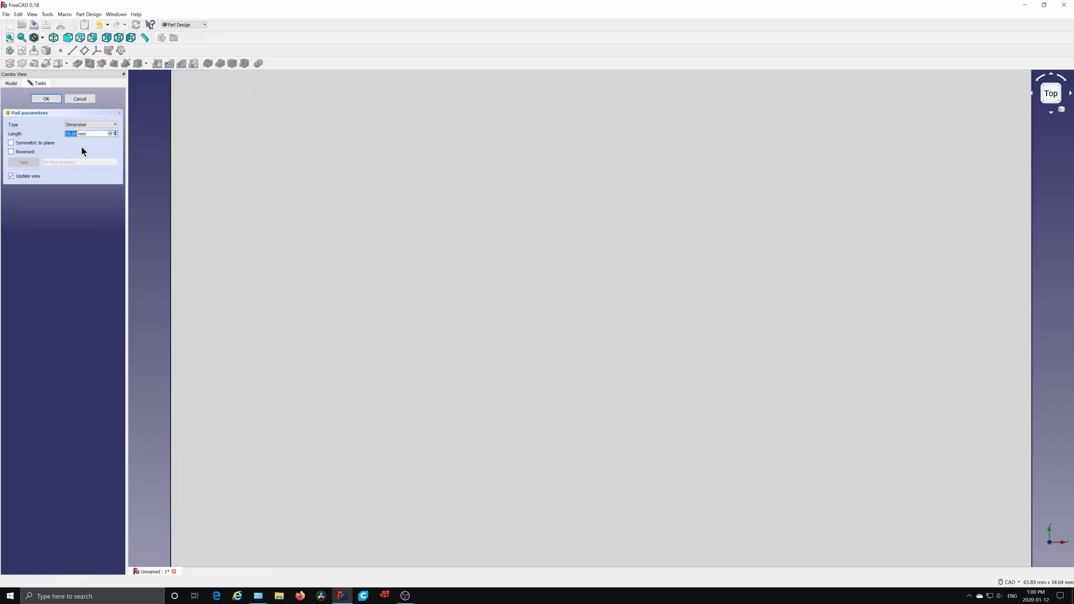
pyautogui.write('2')
pyautogui.click(45, 99)
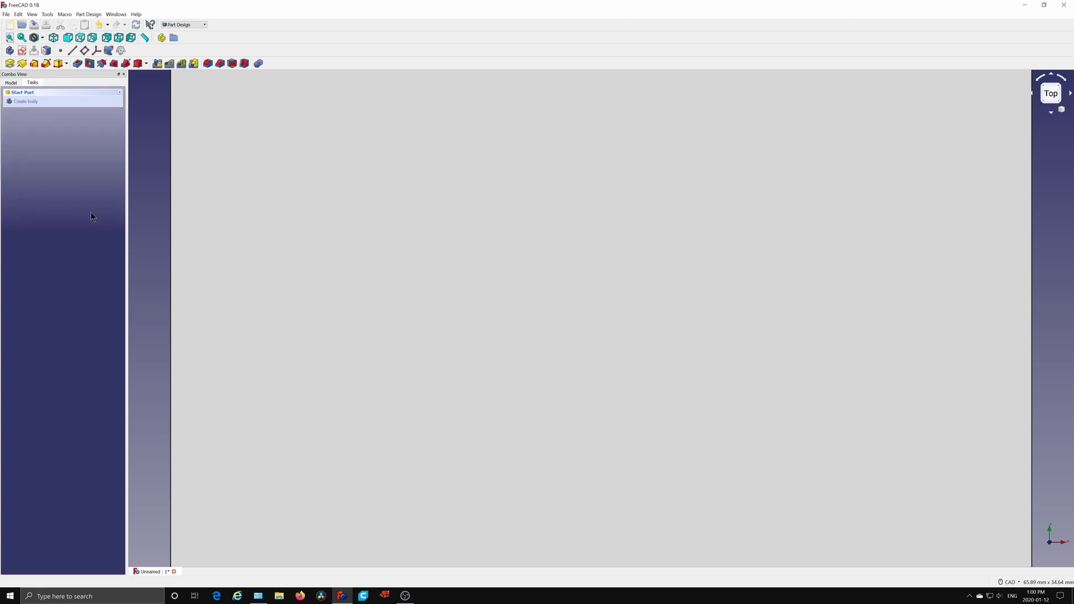
pyautogui.scroll(2, 291, 287)
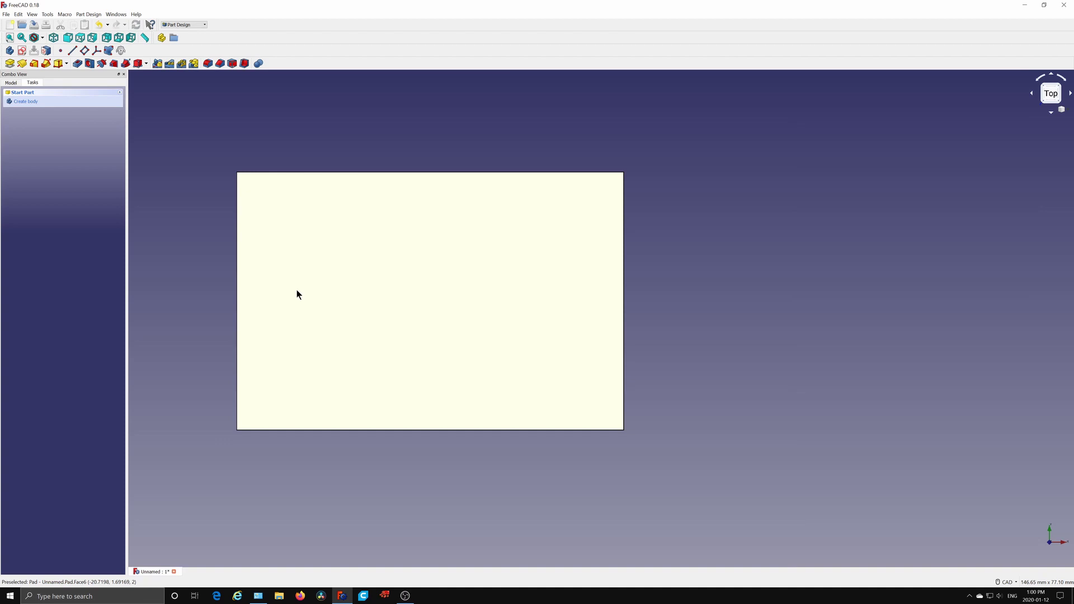
pyautogui.moveTo(308, 295); pyautogui.dragTo(444, 295, button='middle')
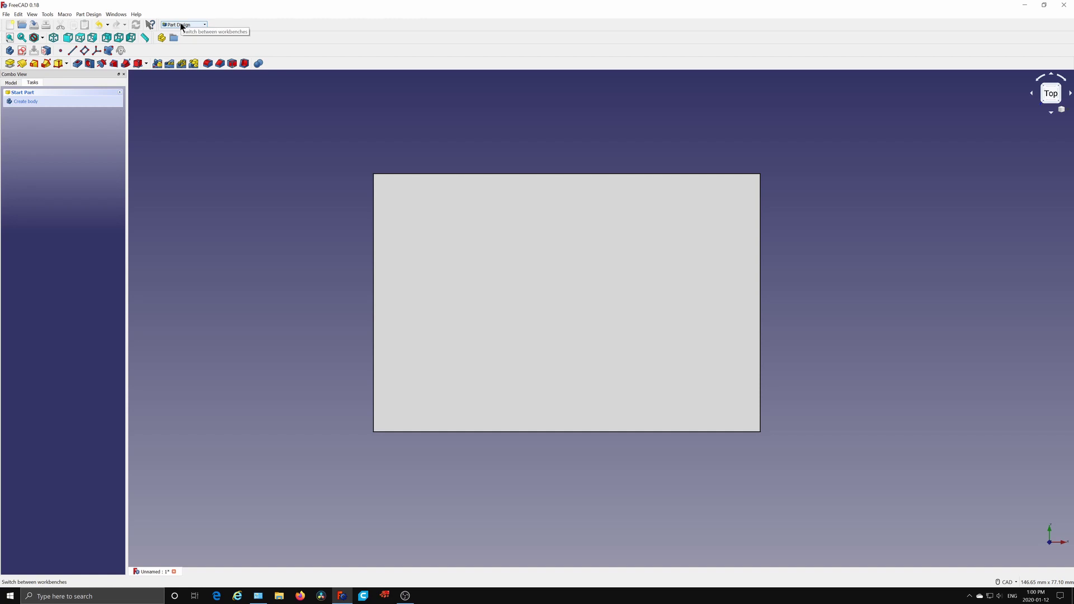
# Step: Switch from Part Design to the Draft workbench
pyautogui.click(182, 26)
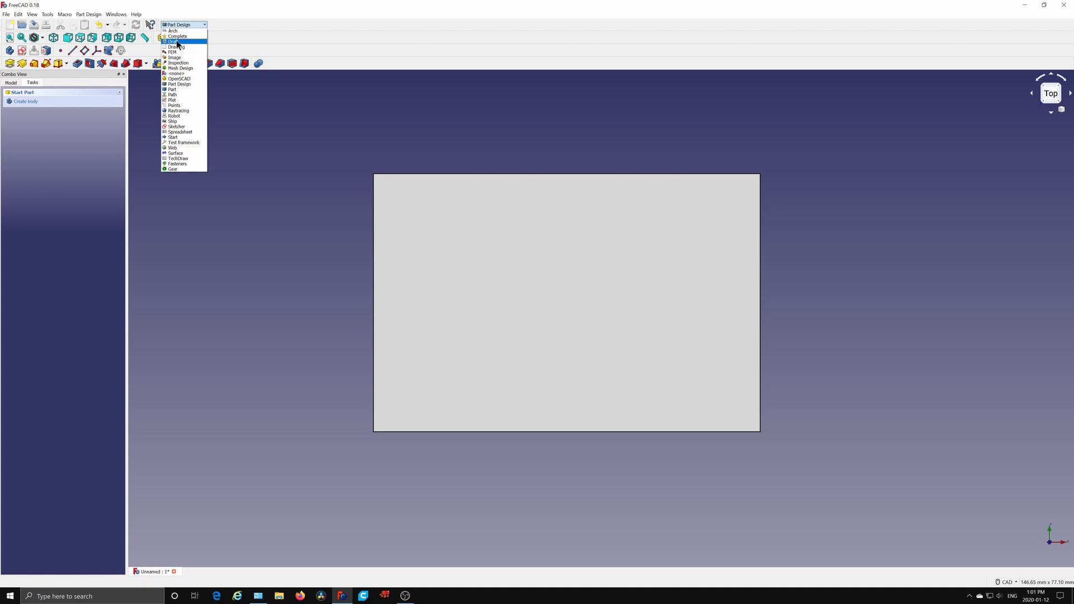
pyautogui.click(176, 42)
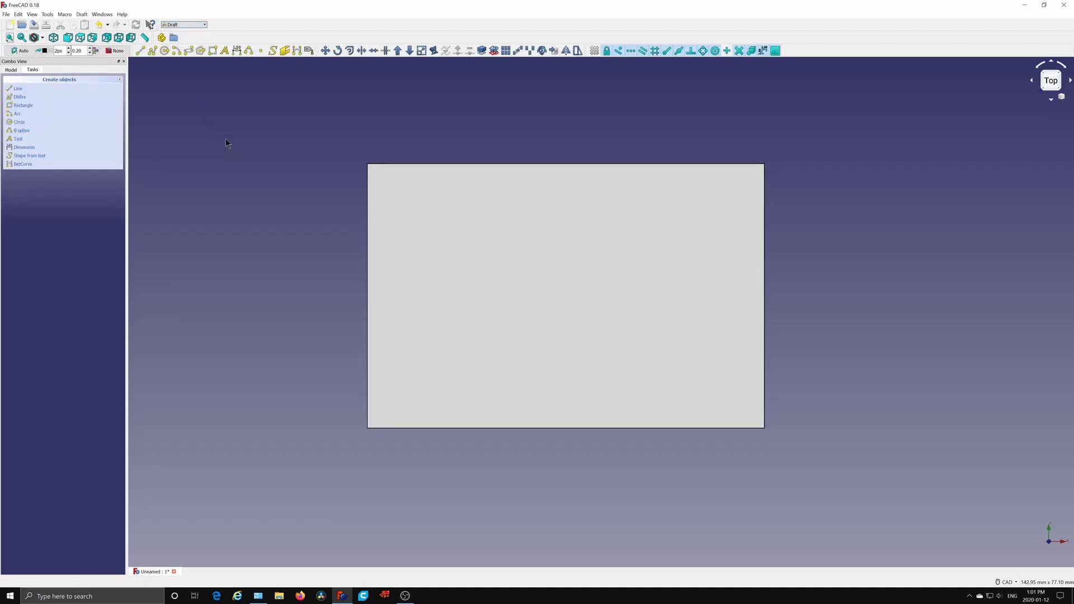
# Step: Start a ShapeString reading 'Multiline' with a 5 mm height
pyautogui.click(273, 52)
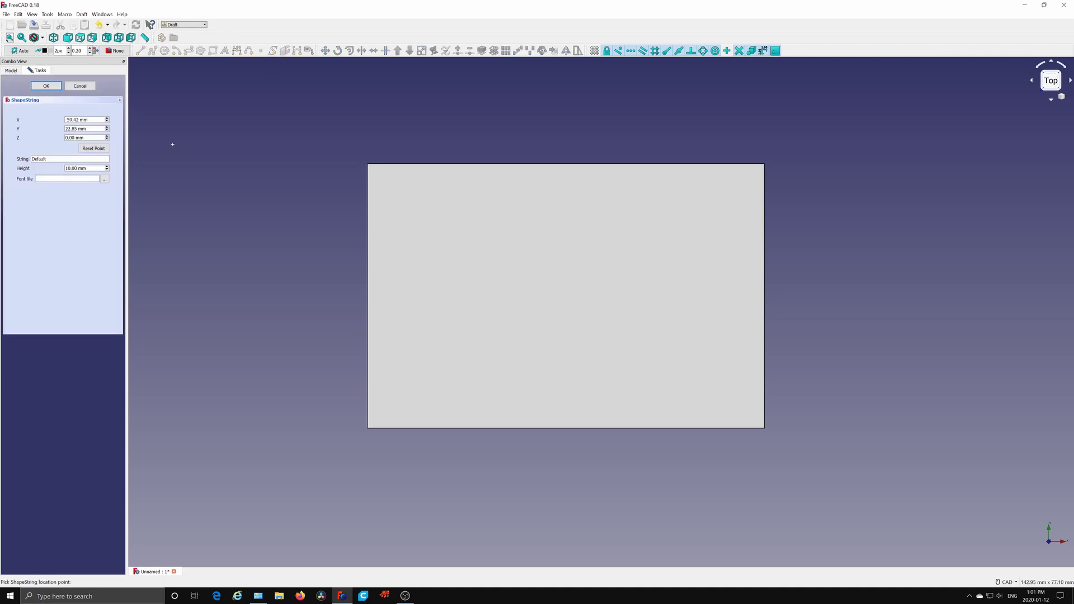
pyautogui.doubleClick(40, 160)
pyautogui.write('Multiline')
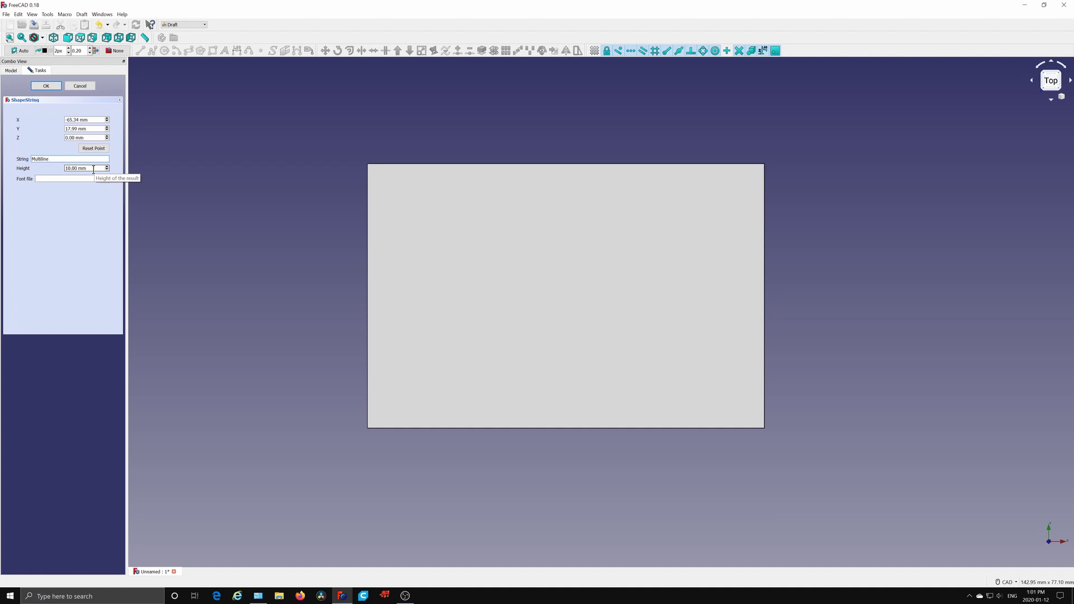
pyautogui.moveTo(94, 169); pyautogui.dragTo(47, 169)
pyautogui.write('5')
pyautogui.press('Return')
# Step: Use the gunplay rg.ttf font, reset placement at Z 2 mm, and create it
pyautogui.click(105, 178)
pyautogui.click(101, 114)
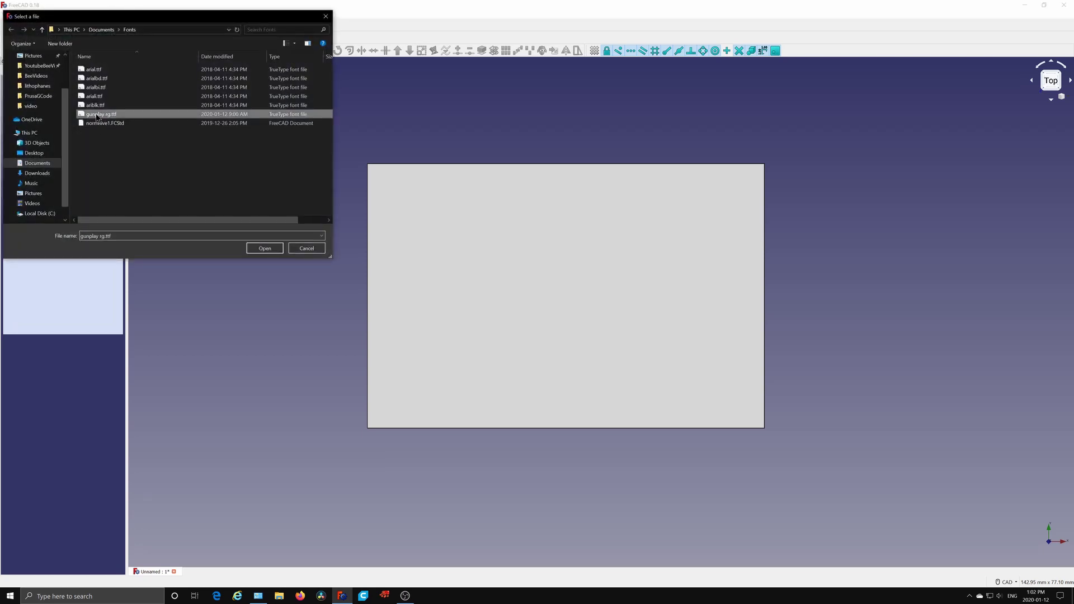
pyautogui.click(263, 247)
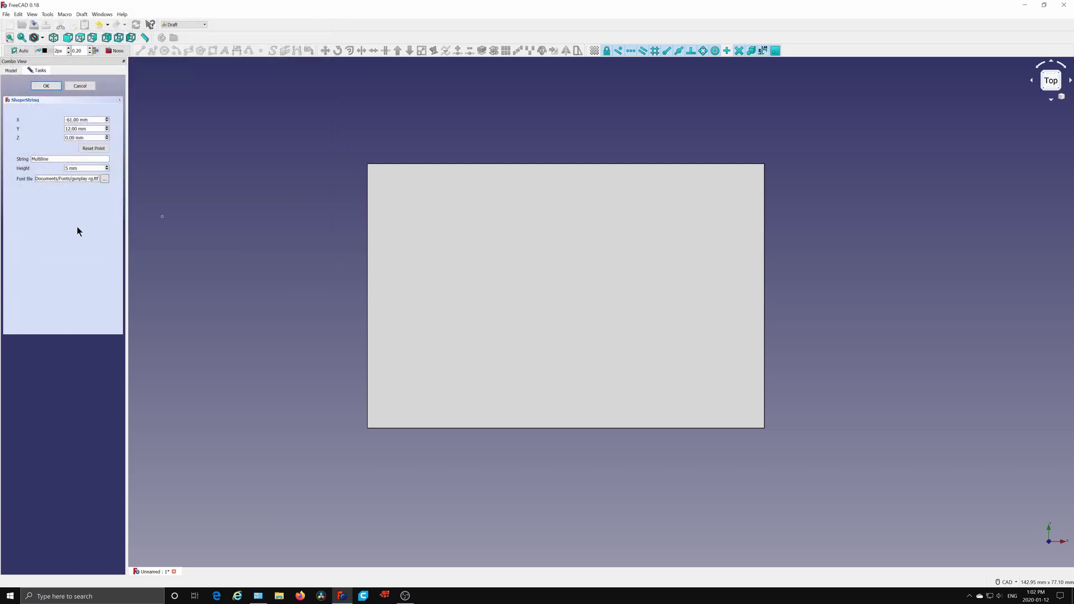
pyautogui.click(85, 148)
pyautogui.moveTo(65, 137); pyautogui.dragTo(36, 142)
pyautogui.click(54, 85)
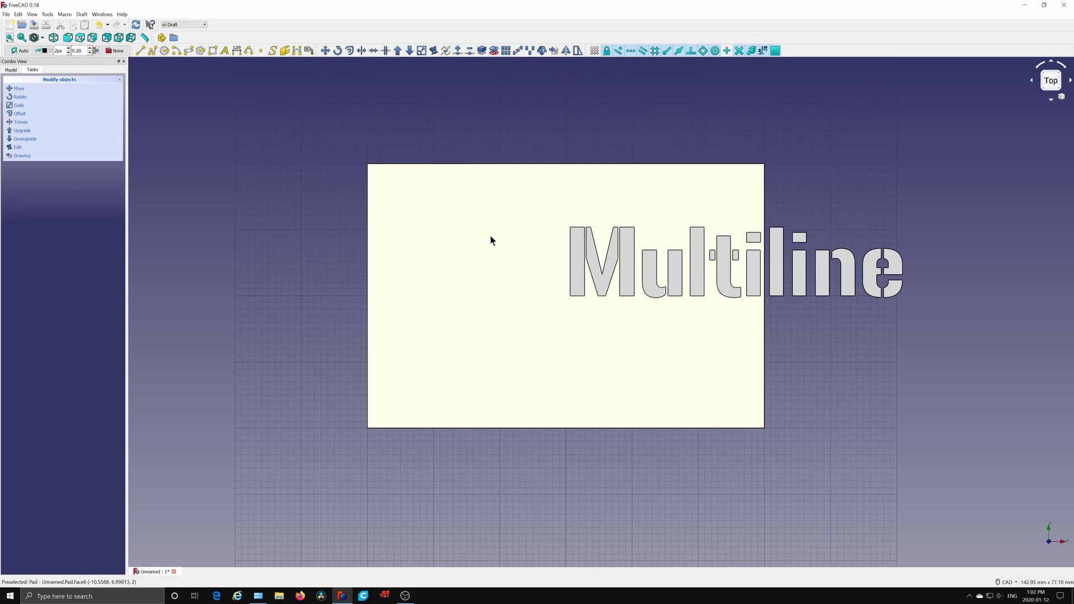
# Step: Set the Multiline ShapeString's placement position to X −25 mm, Y 8 mm
pyautogui.click(11, 70)
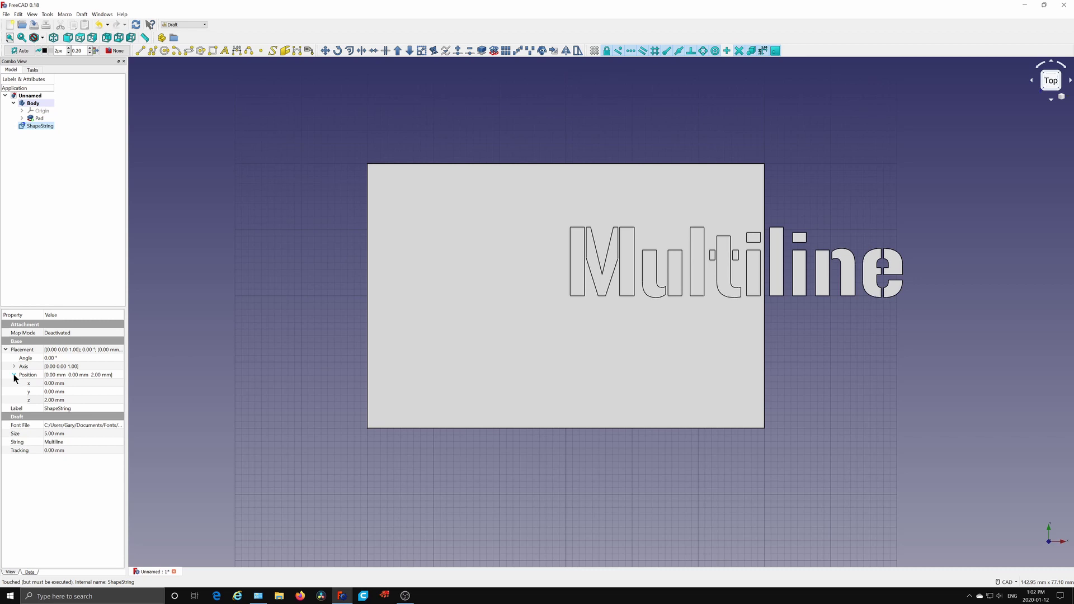
pyautogui.click(68, 384)
pyautogui.moveTo(119, 384); pyautogui.dragTo(119, 383)
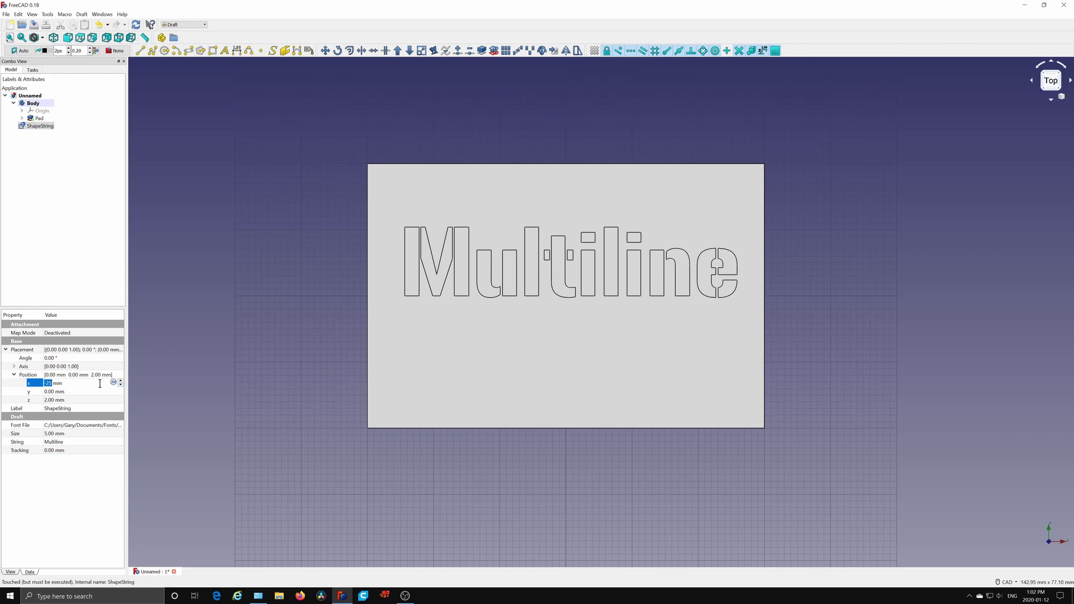
pyautogui.click(73, 391)
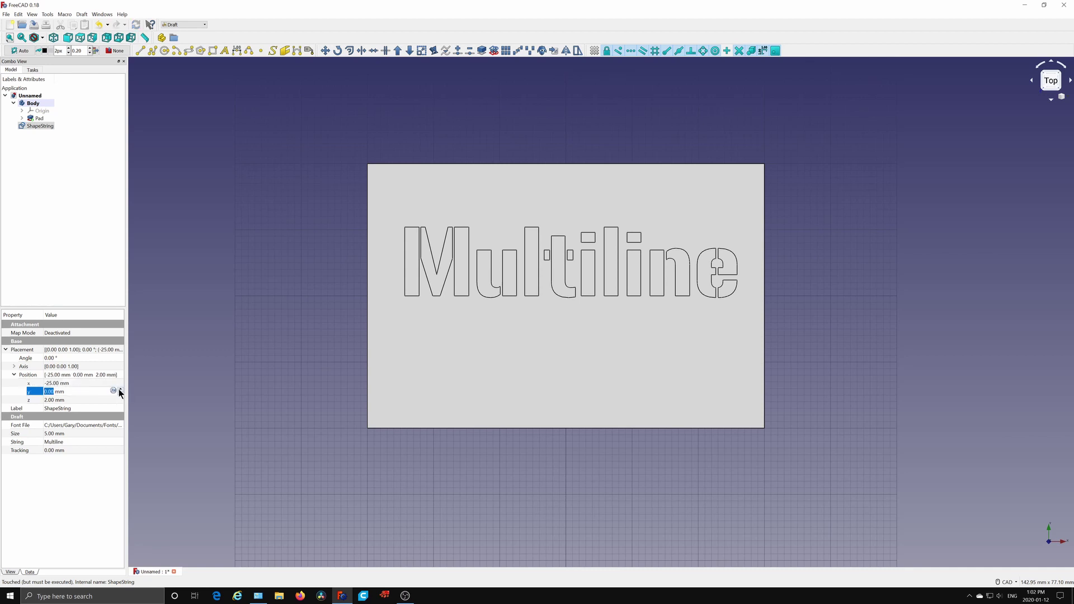
pyautogui.moveTo(118, 388); pyautogui.dragTo(119, 388)
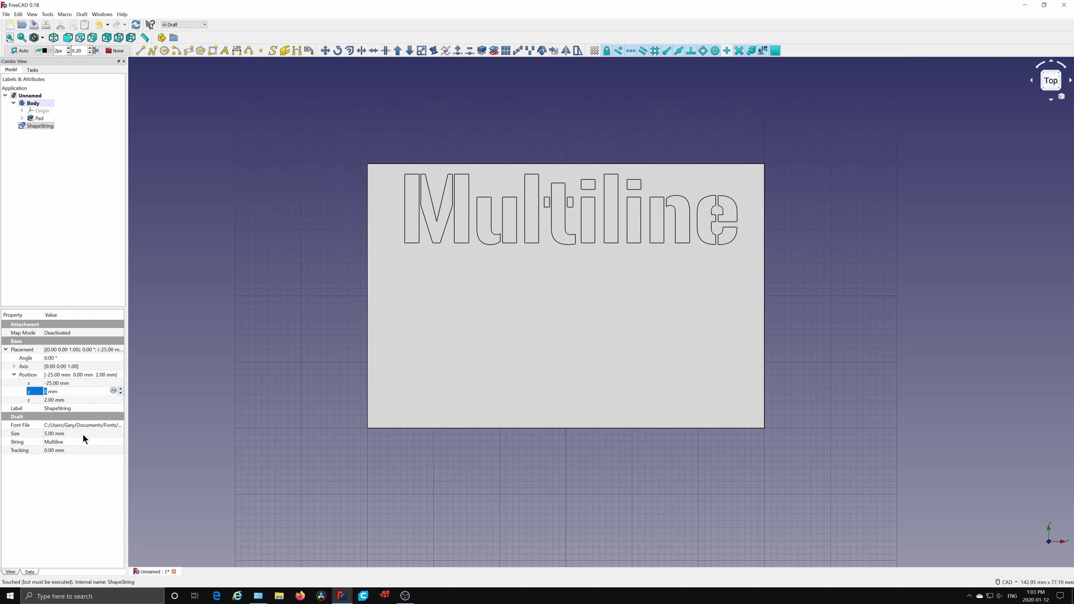
pyautogui.click(89, 462)
# Step: Start a second ShapeString reading 'Text' with a 4 mm height
pyautogui.click(273, 50)
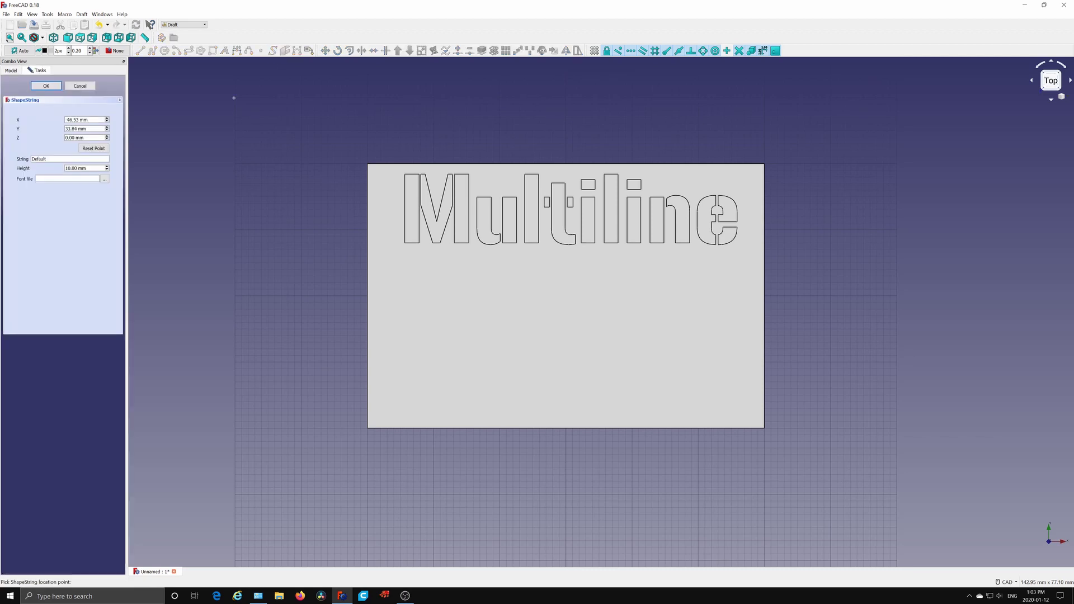
pyautogui.click(158, 144)
pyautogui.write('Text')
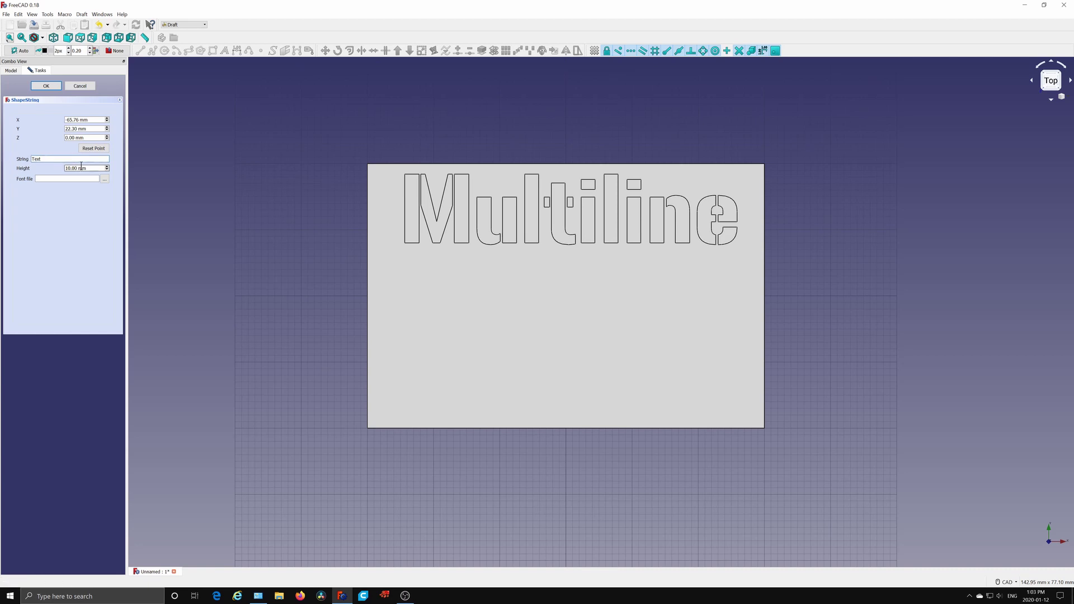
pyautogui.moveTo(90, 168); pyautogui.dragTo(62, 168)
# Step: Give it the gunplay rg.ttf font, reset placement at Z 2 mm, and create it
pyautogui.click(103, 179)
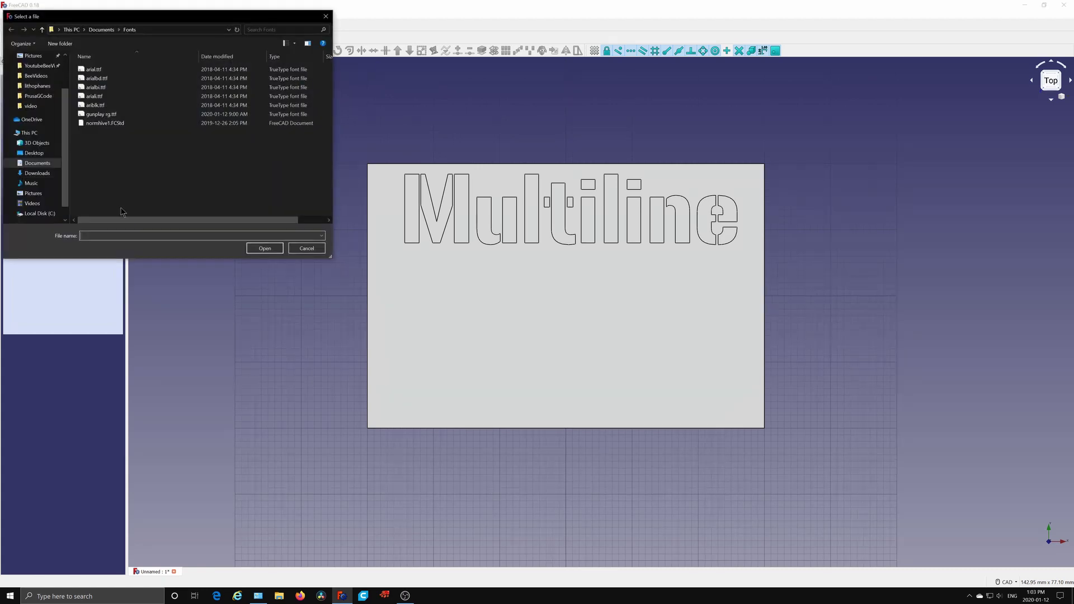
pyautogui.click(95, 116)
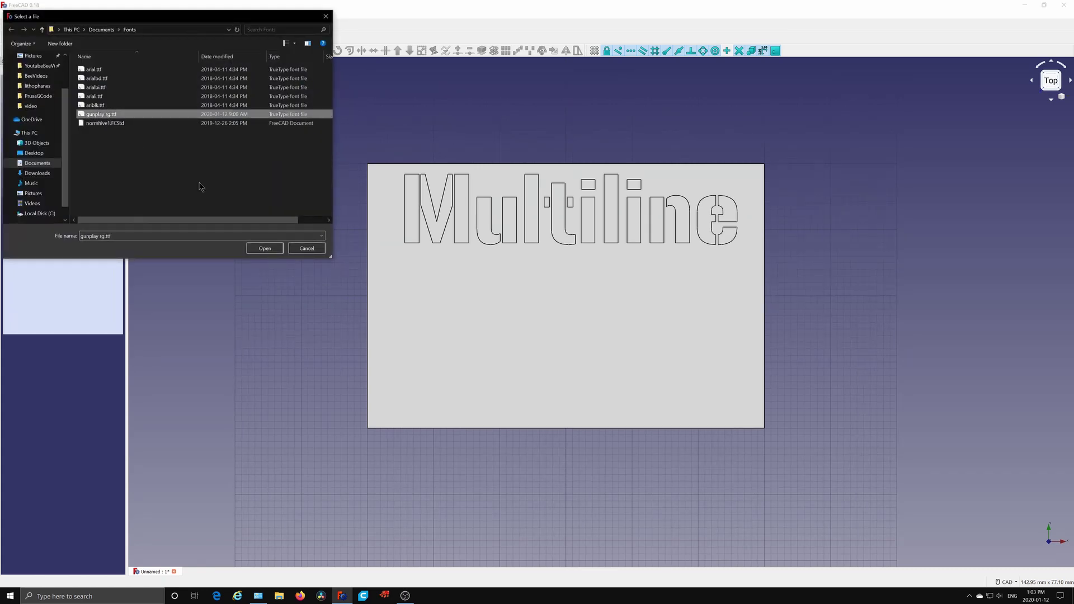
pyautogui.click(256, 247)
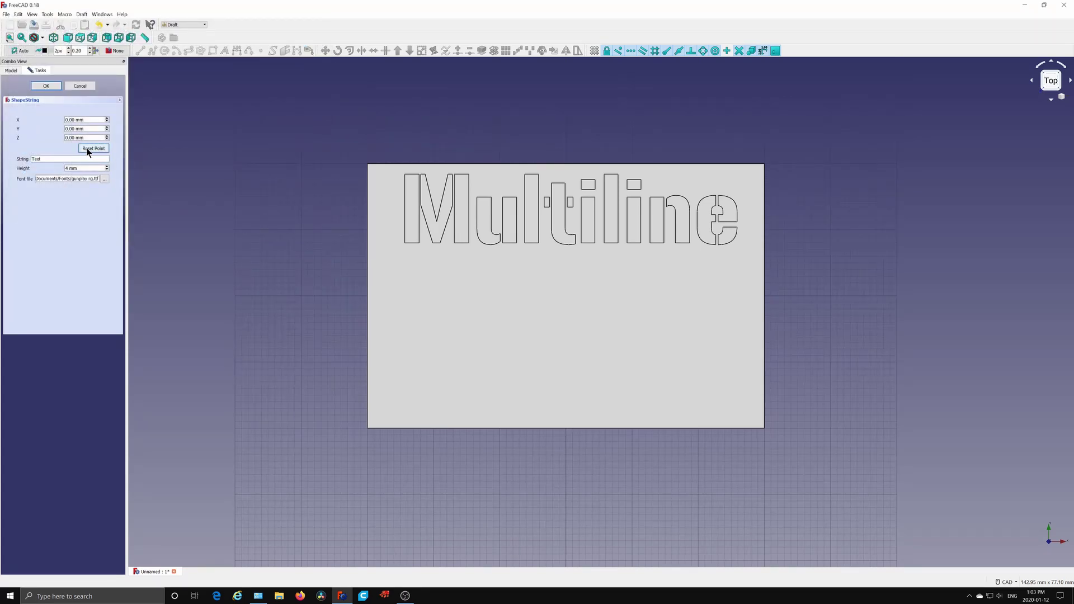
pyautogui.click(86, 148)
pyautogui.write('2')
pyautogui.click(46, 85)
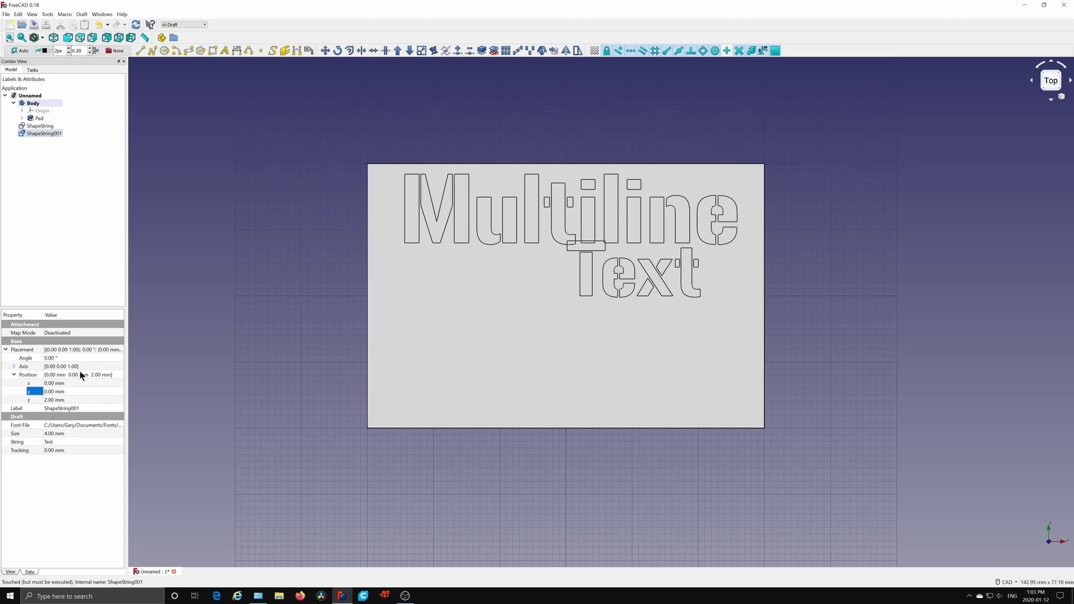
# Step: Move the Text ShapeString to X −12 mm, Y −3 mm, then deselect it
pyautogui.click(57, 383)
pyautogui.scroll(-10, 121, 385)
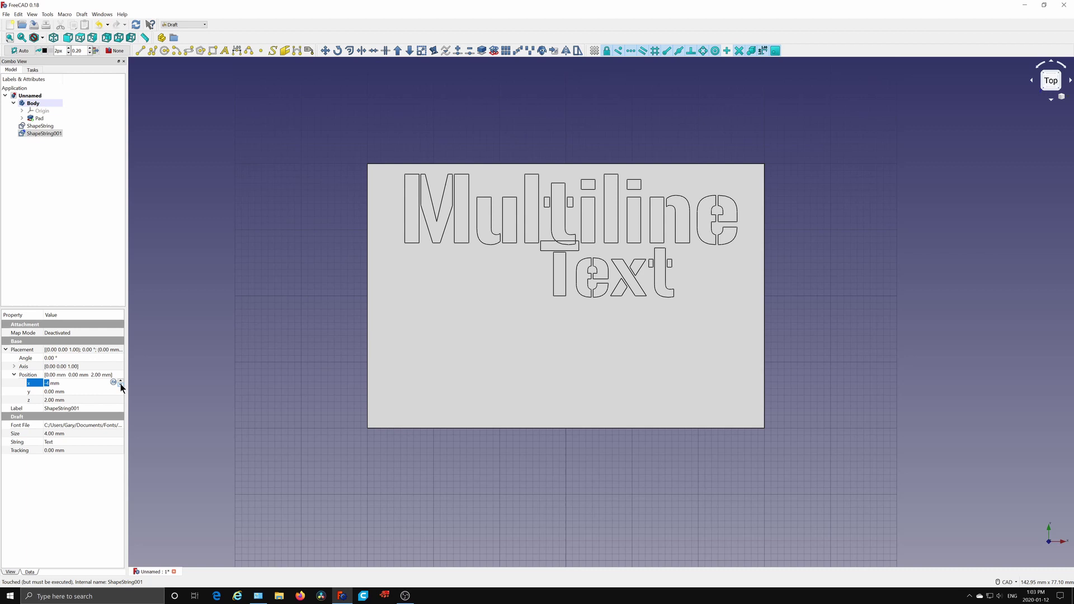
pyautogui.scroll(-2, 120, 384)
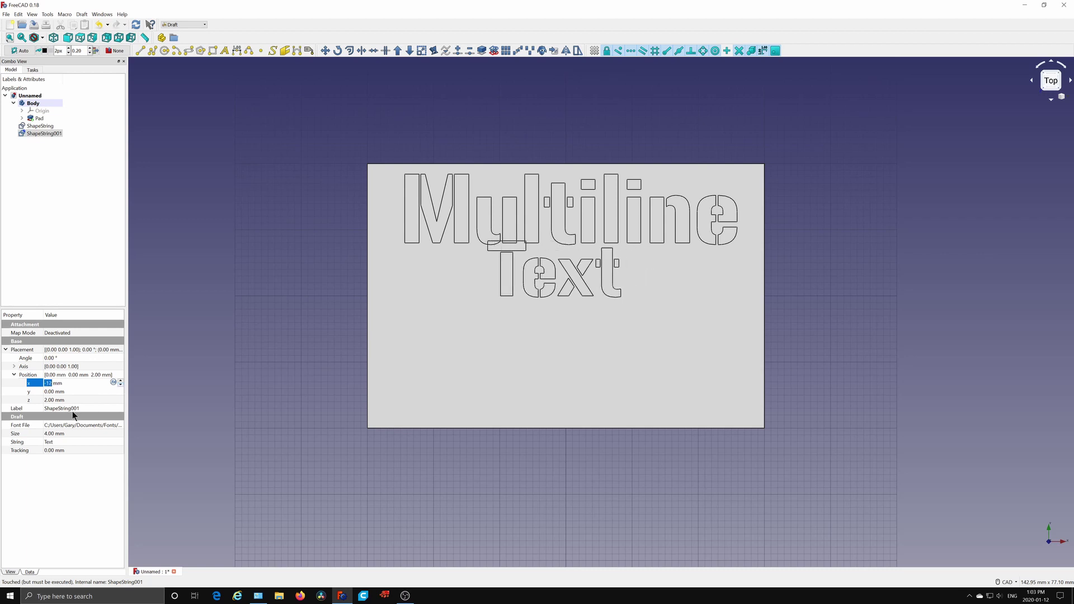
pyautogui.click(71, 391)
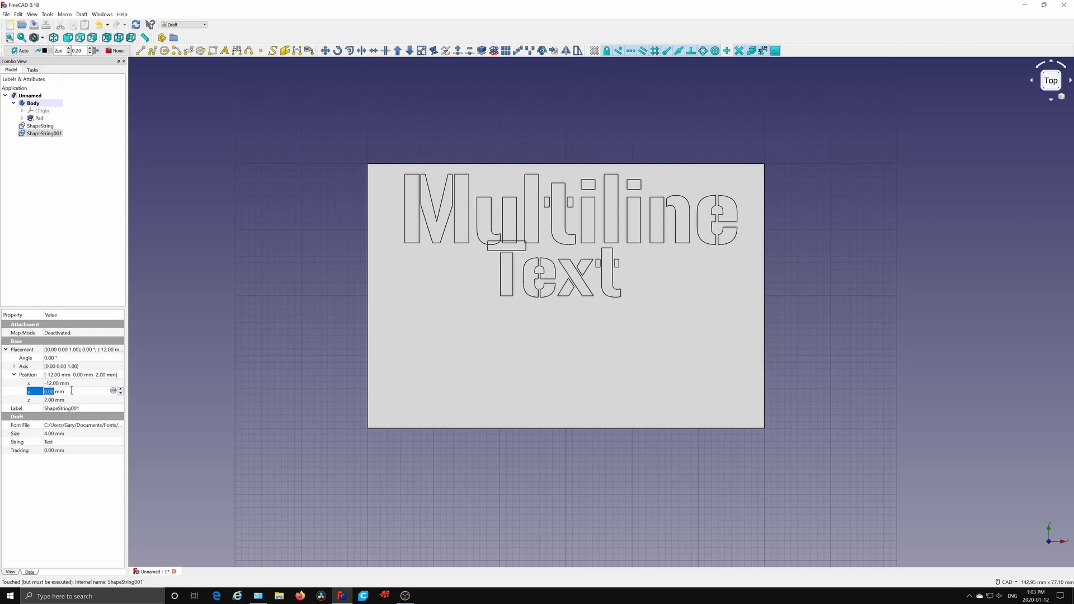
pyautogui.click(121, 394)
pyautogui.click(120, 394)
pyautogui.click(121, 394)
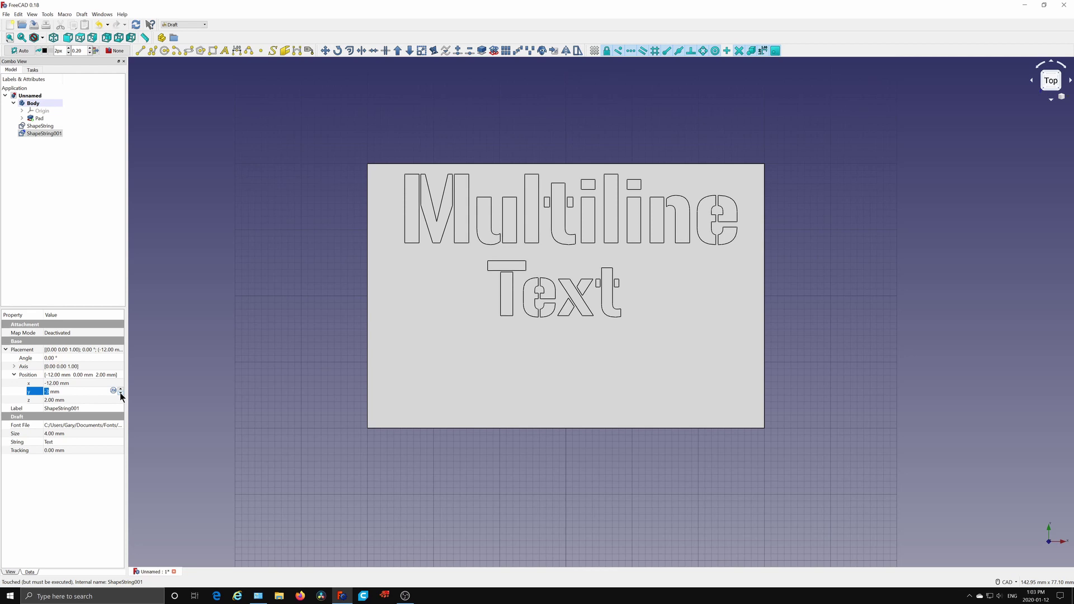
pyautogui.click(251, 199)
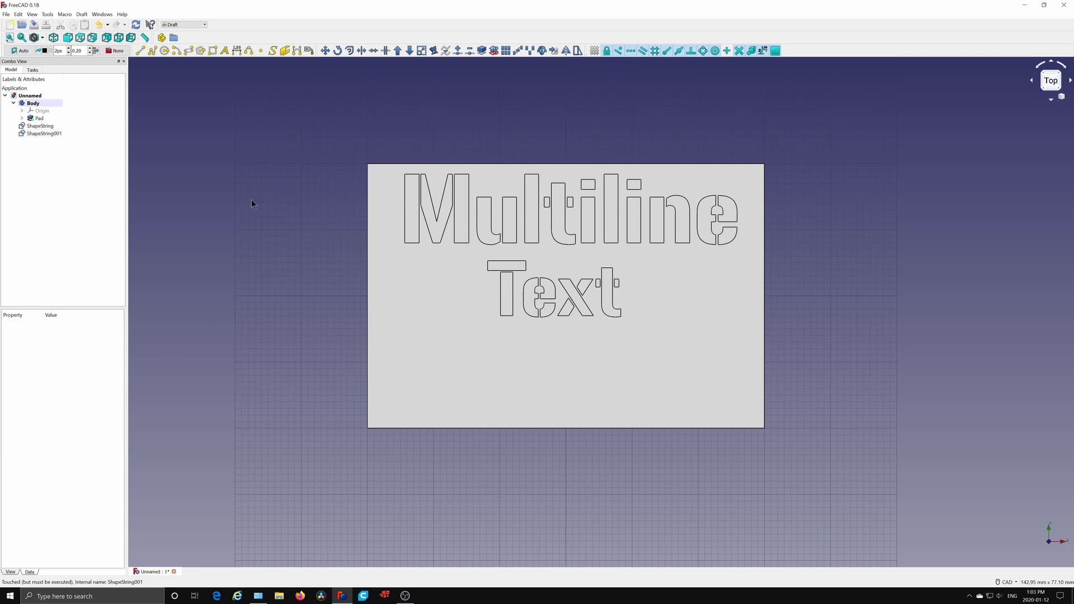
# Step: Start a third ShapeString reading 'Example' with a 4 mm height
pyautogui.click(273, 51)
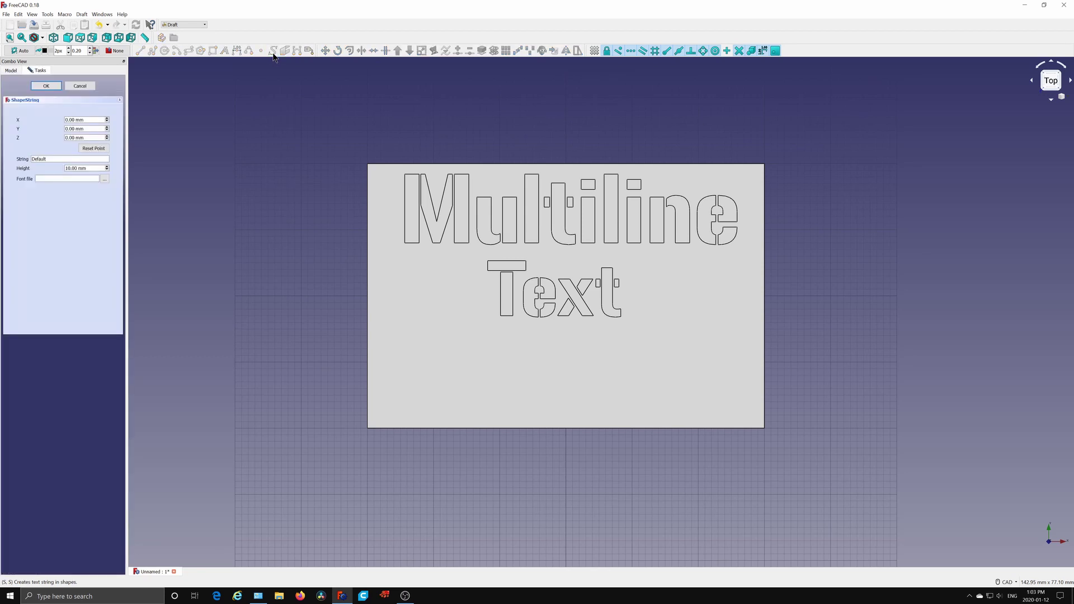
pyautogui.moveTo(56, 158); pyautogui.dragTo(30, 159)
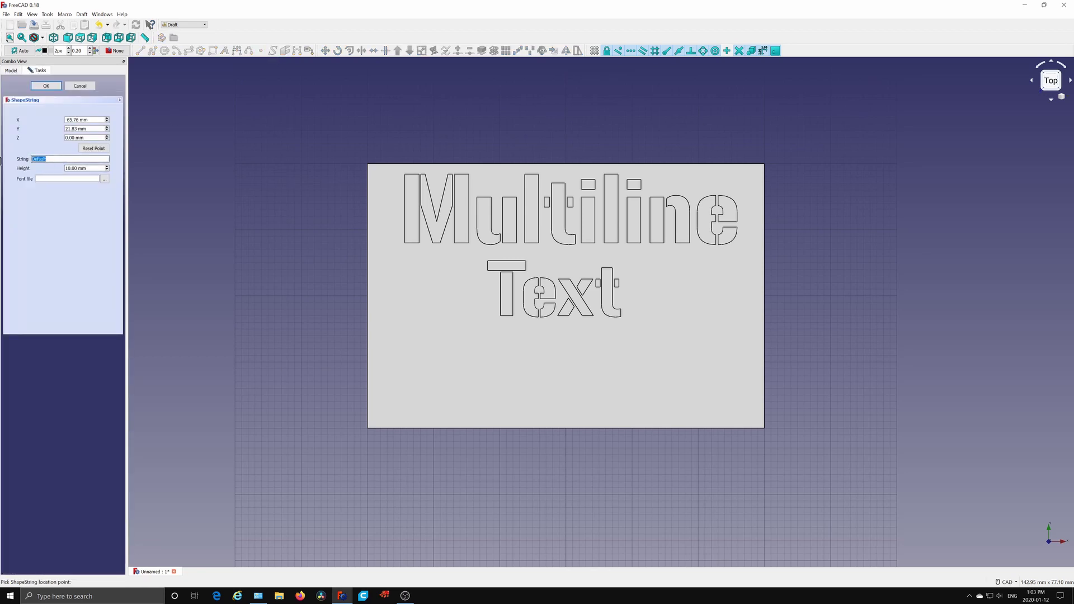
pyautogui.write('eE')
pyautogui.moveTo(93, 168); pyautogui.dragTo(54, 174)
# Step: Choose the arial.ttf font, reset placement at Z 2 mm, and create it
pyautogui.click(105, 179)
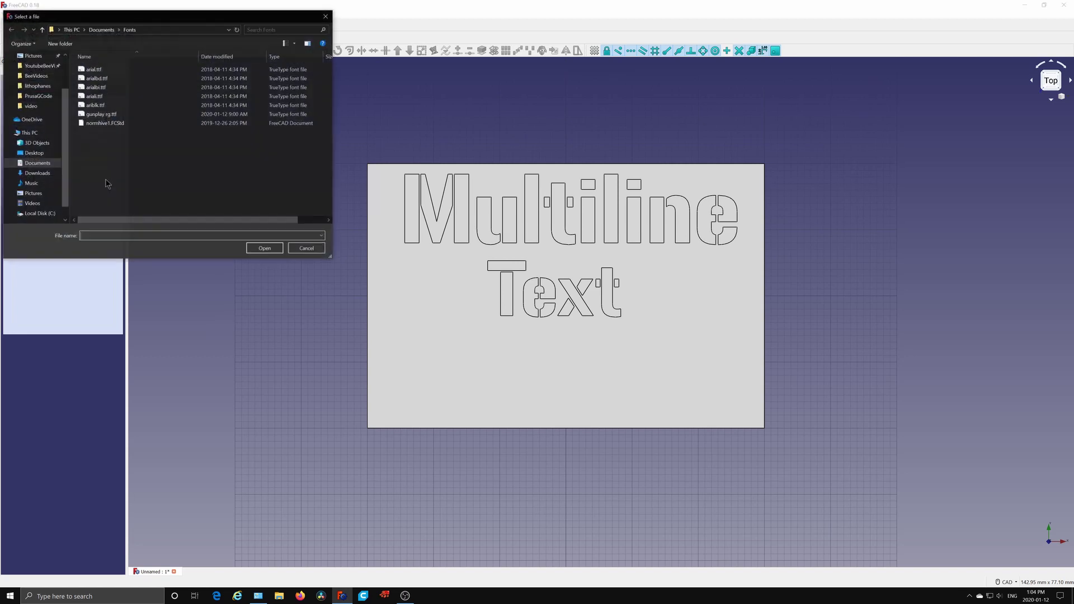
pyautogui.click(102, 114)
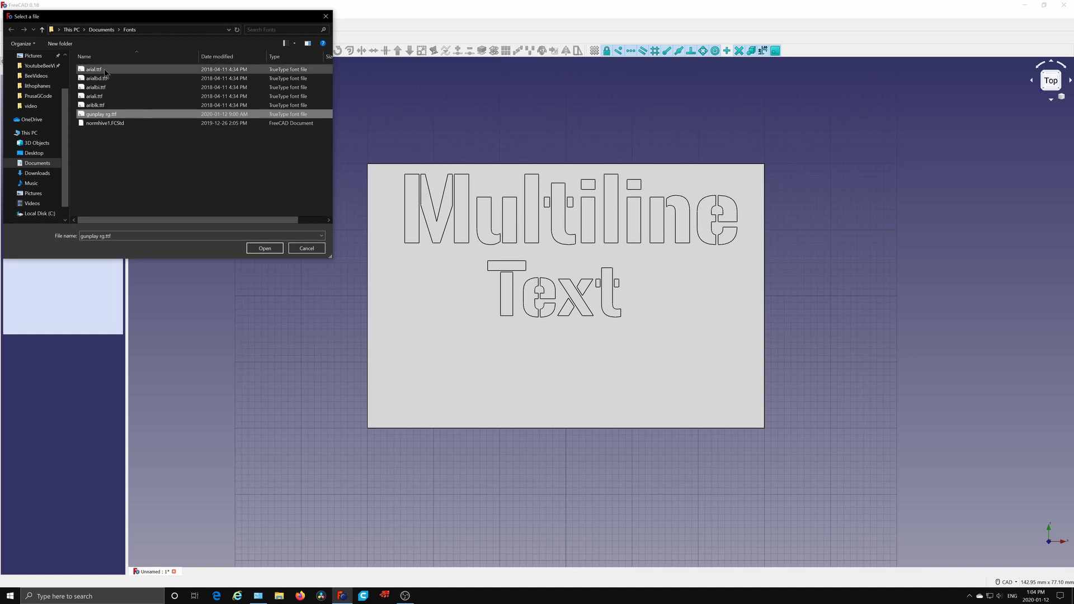
pyautogui.click(106, 71)
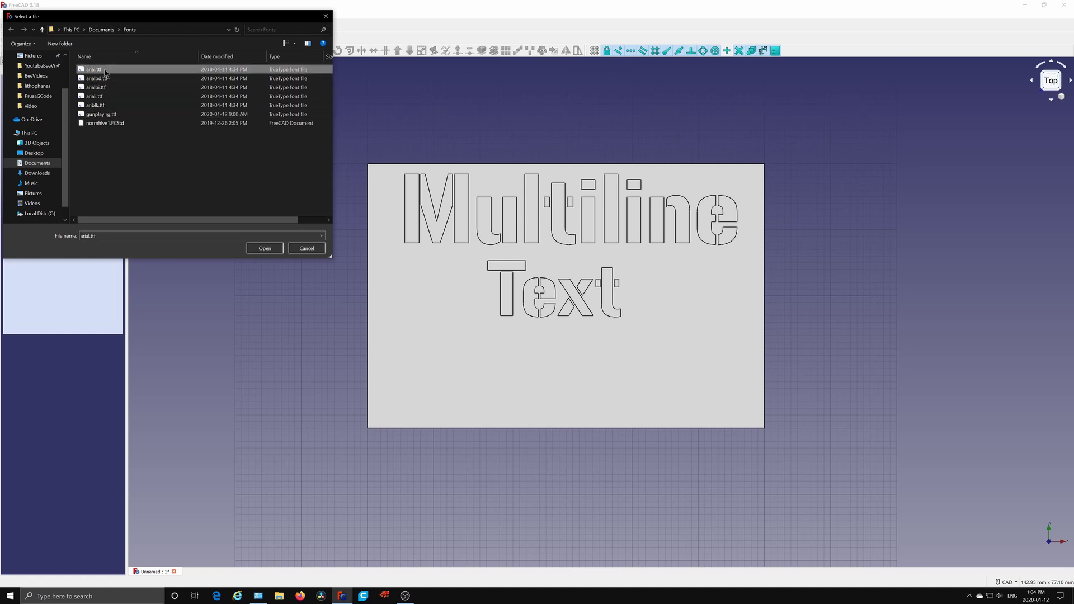
pyautogui.click(257, 250)
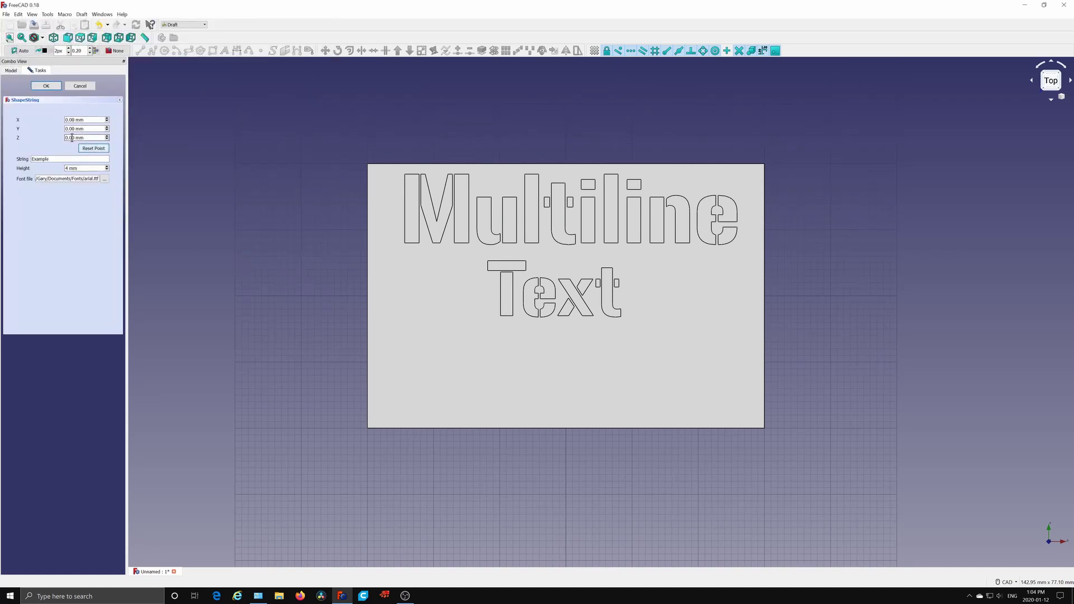
pyautogui.click(92, 149)
pyautogui.write('2')
pyautogui.click(45, 86)
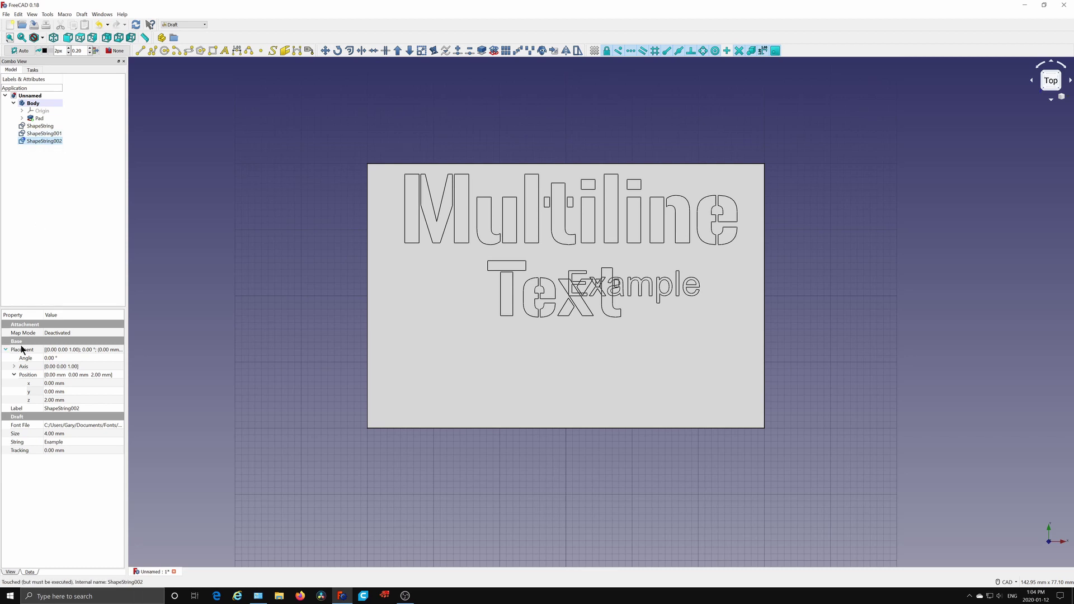
# Step: Move the Example string to about x -11 mm and y -12 mm, below Text
pyautogui.click(59, 383)
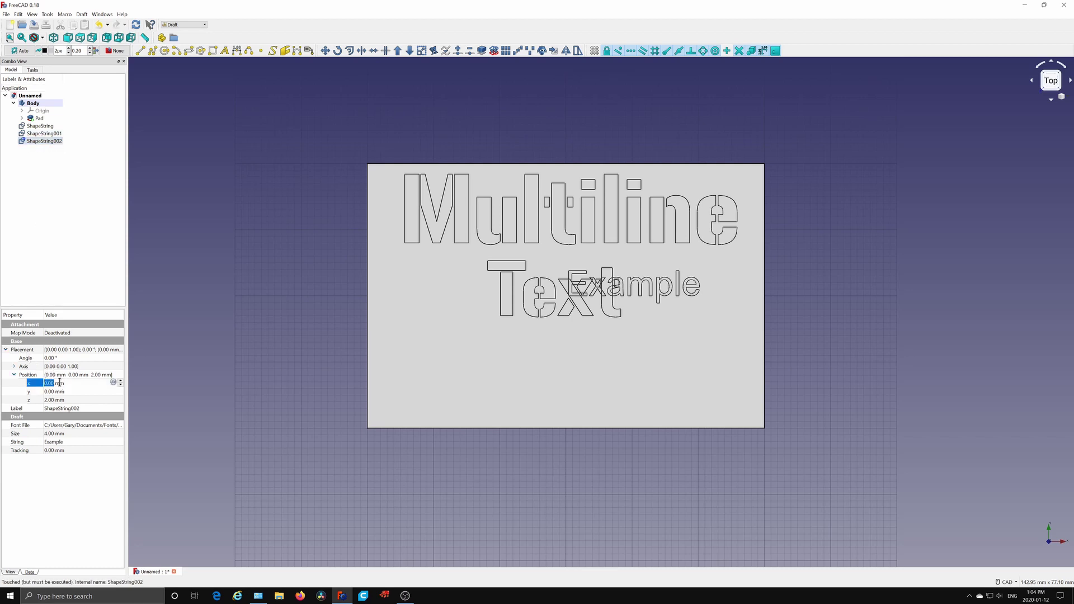
pyautogui.click(121, 385)
pyautogui.click(121, 385)
pyautogui.click(121, 385)
pyautogui.click(121, 385)
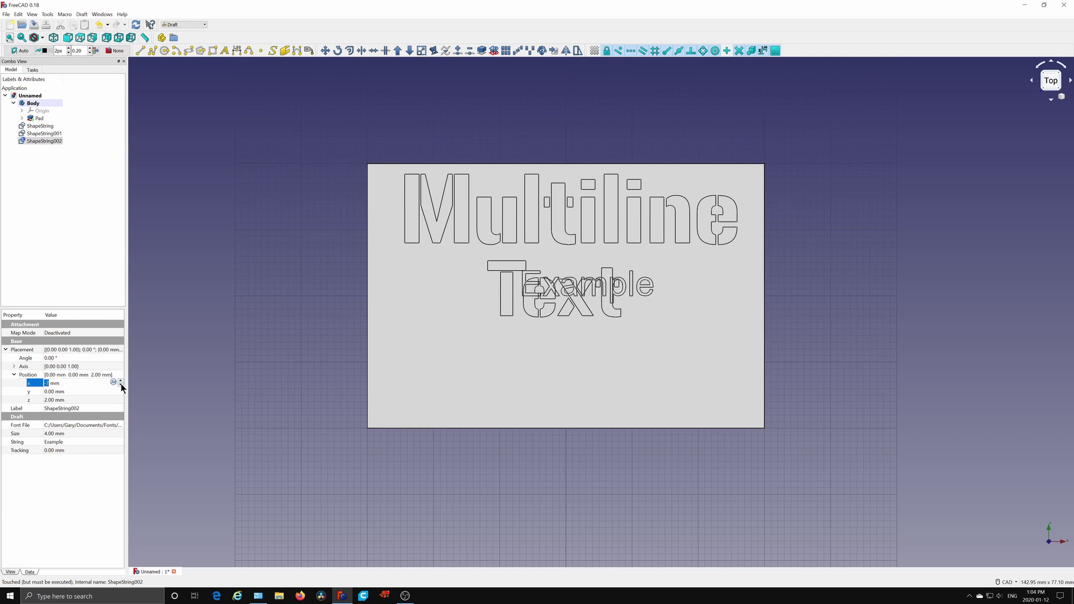
pyautogui.click(120, 384)
pyautogui.click(121, 385)
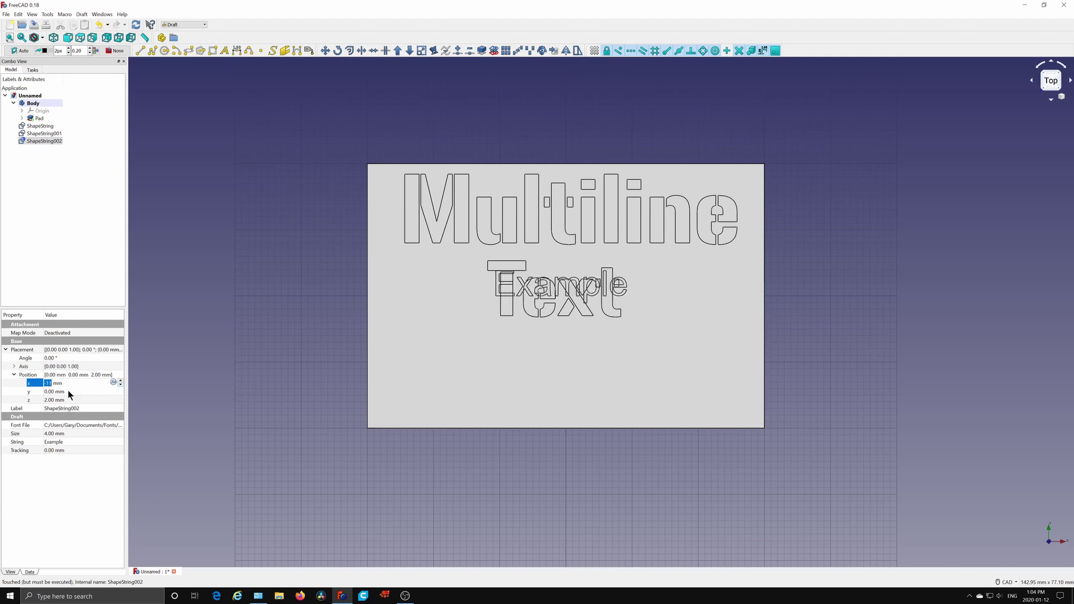
pyautogui.click(65, 390)
pyautogui.click(121, 394)
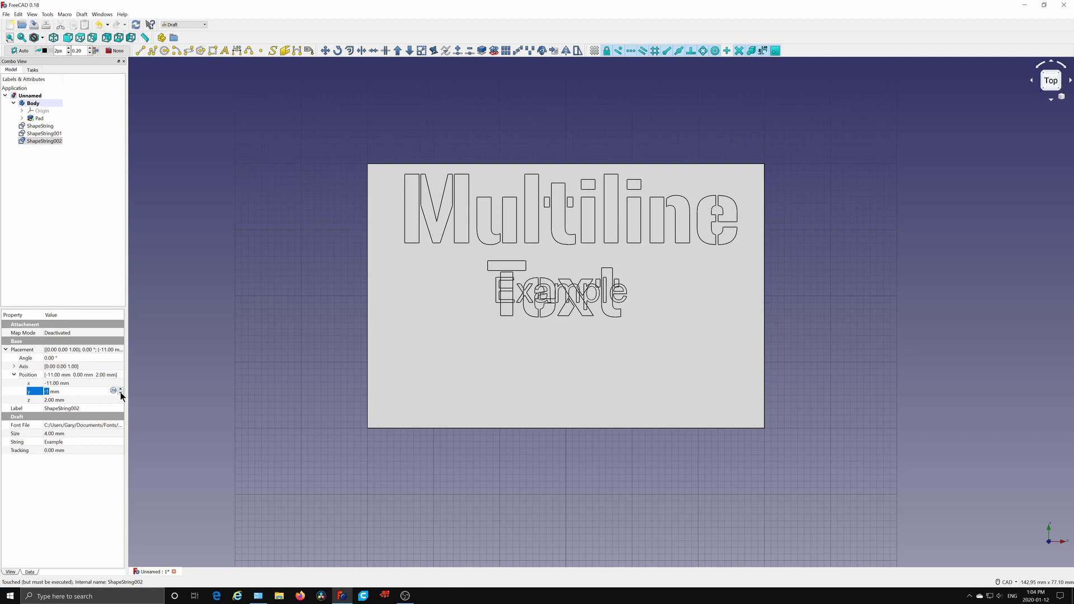
pyautogui.click(121, 394)
pyautogui.click(121, 395)
pyautogui.click(121, 394)
pyautogui.click(121, 394)
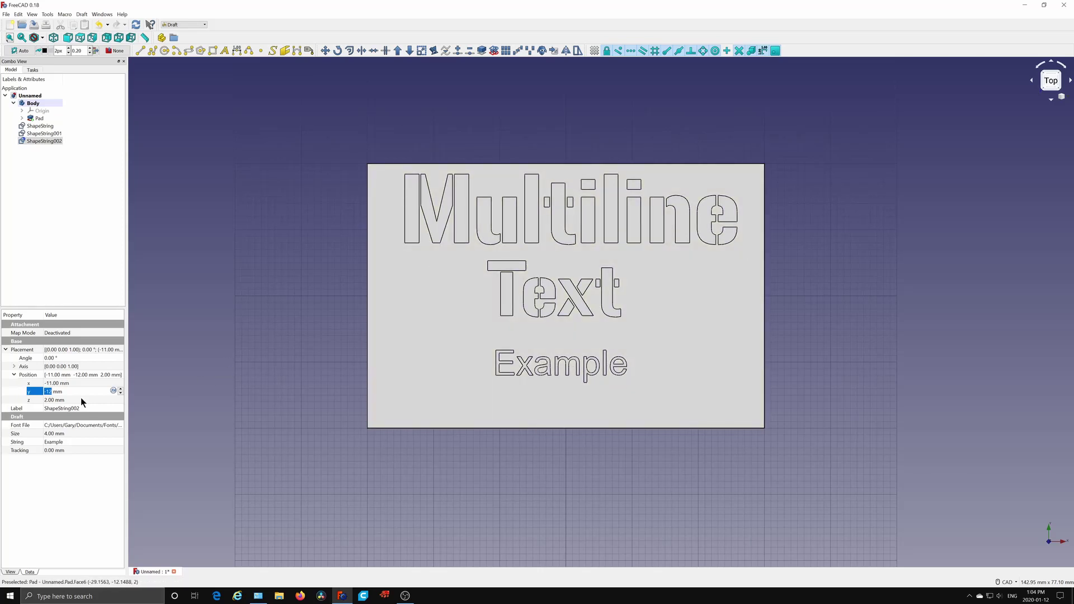
# Step: Set the Example text size to 6 mm
pyautogui.click(55, 434)
pyautogui.write('6')
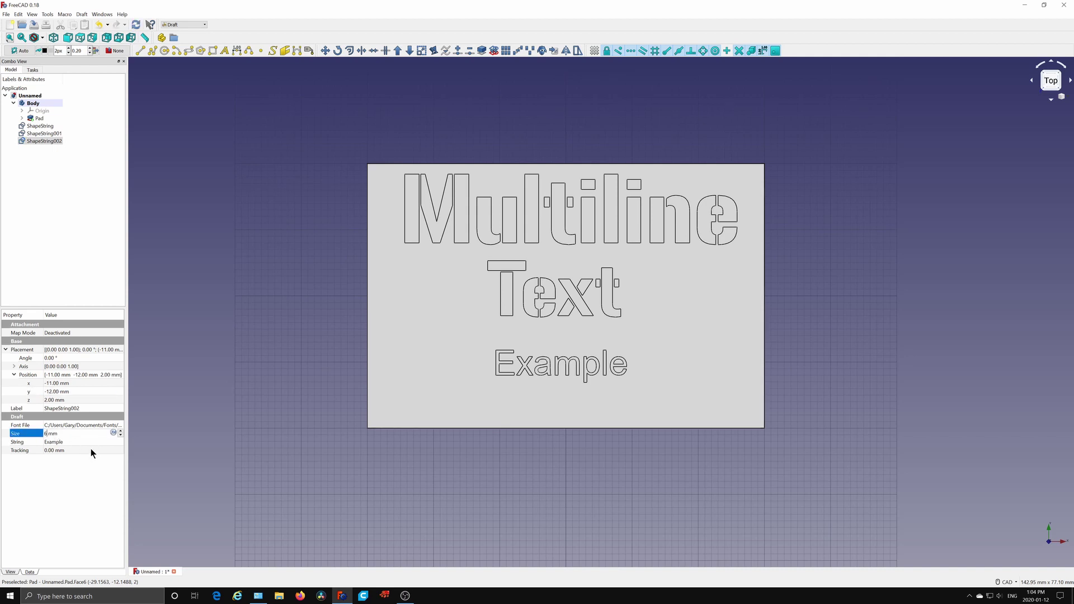
pyautogui.press('Tab')
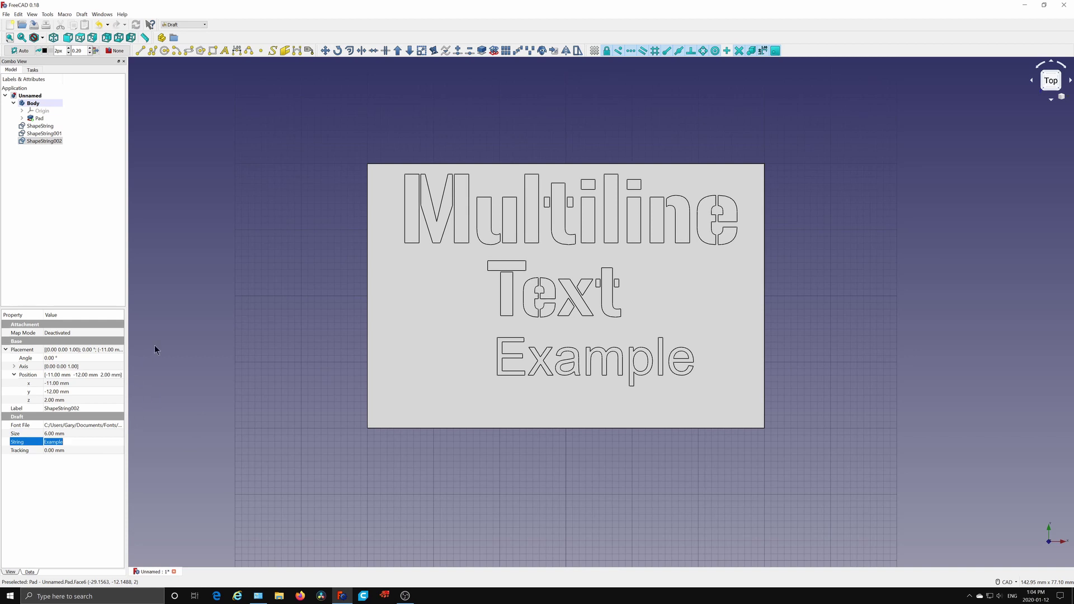
# Step: Shift the Example string further left to centre it beneath Text, then deselect it
pyautogui.click(68, 383)
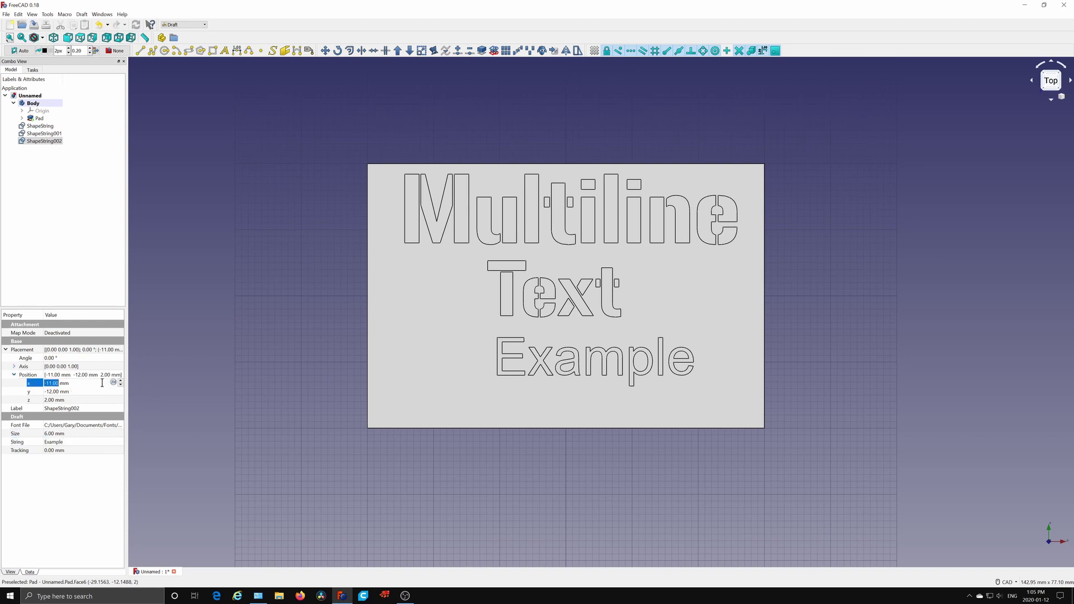
pyautogui.click(120, 384)
pyautogui.click(121, 384)
pyautogui.click(120, 384)
pyautogui.click(121, 385)
pyautogui.click(121, 384)
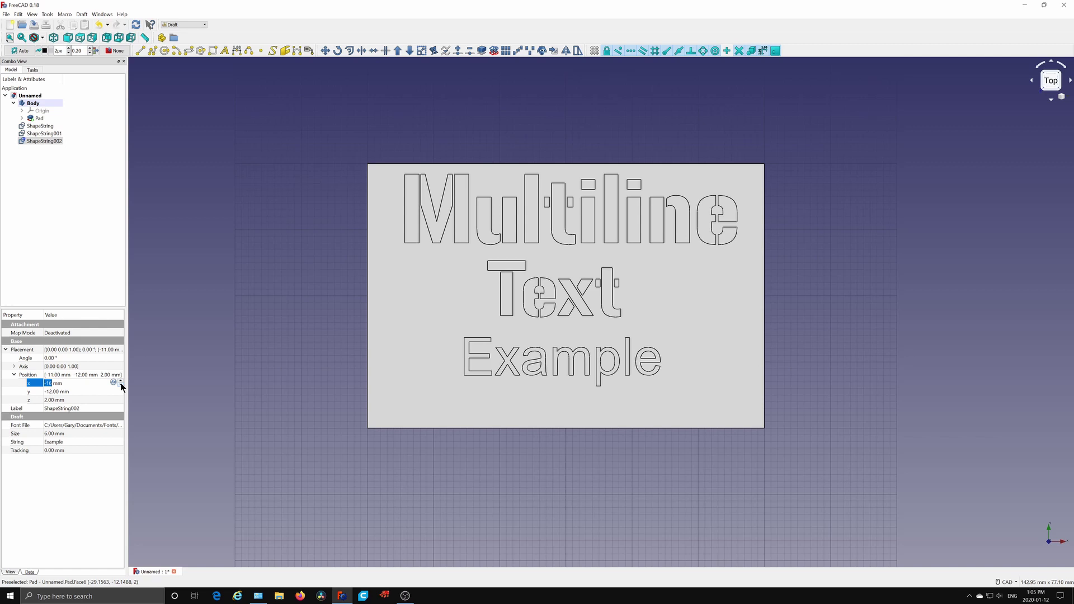
pyautogui.click(204, 257)
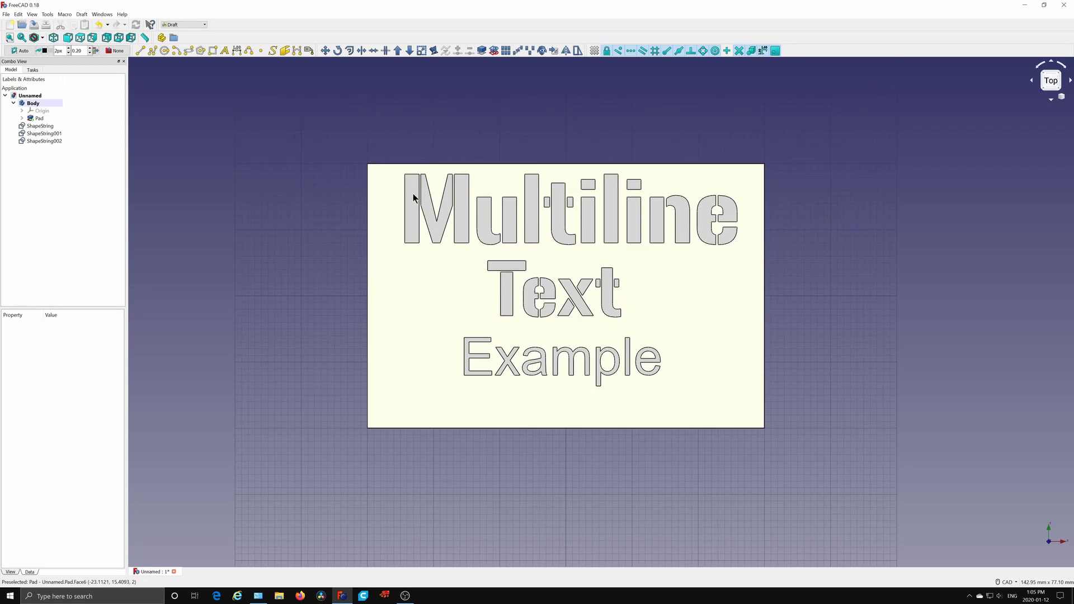
# Step: Lower the Multiline string's placement z so it sits inside the plate
pyautogui.click(47, 126)
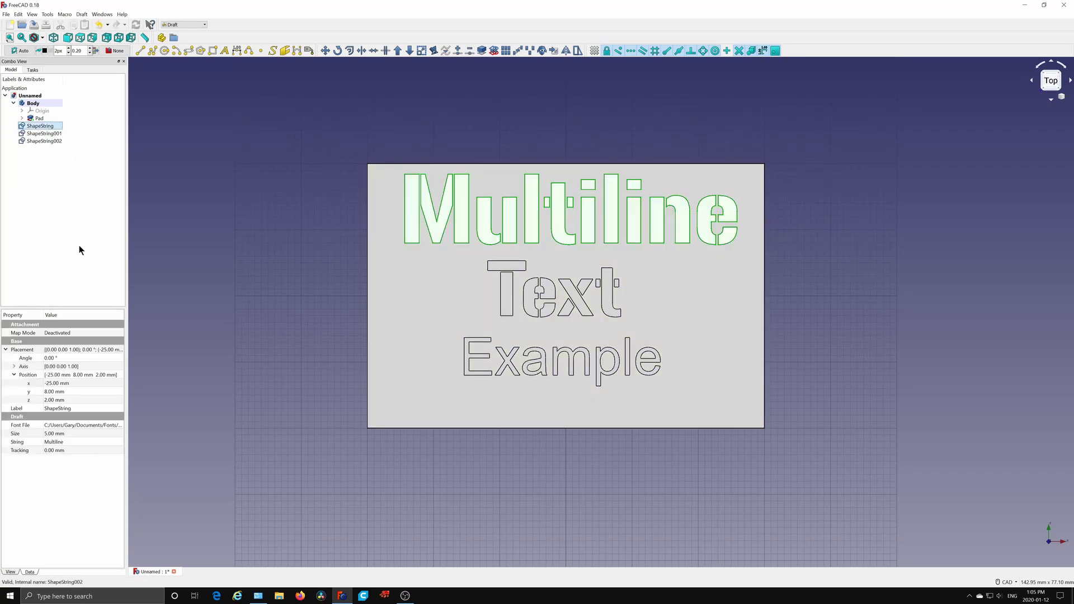
pyautogui.click(66, 400)
pyautogui.click(120, 403)
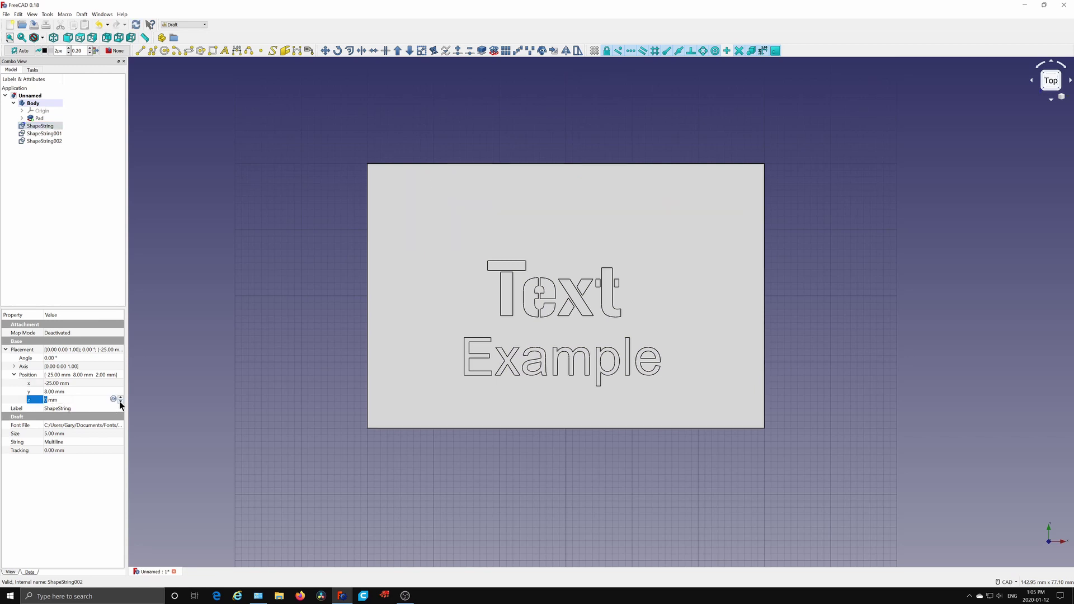
pyautogui.click(164, 416)
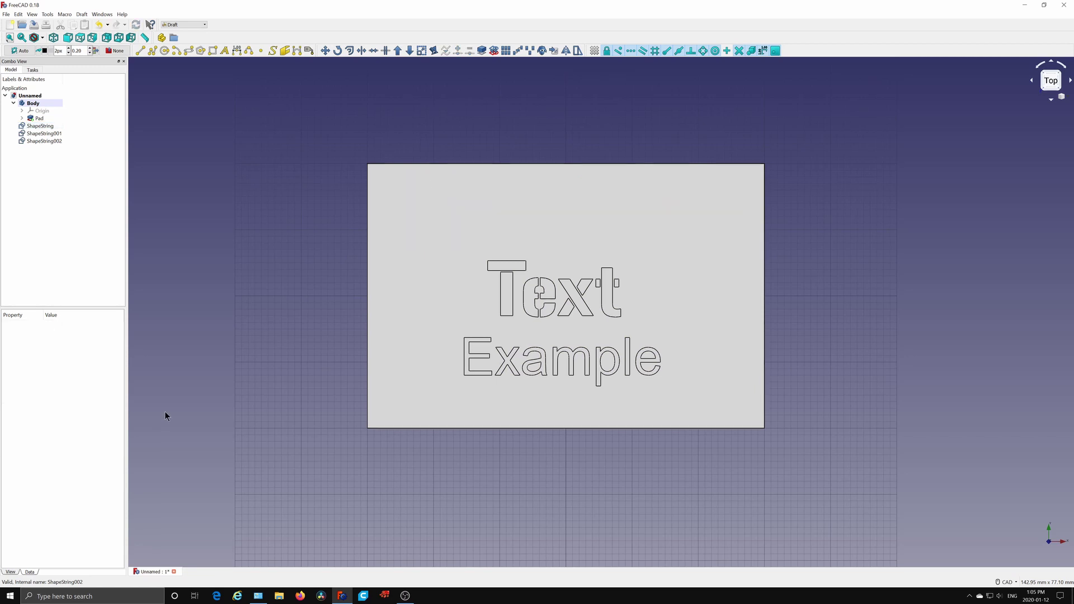
# Step: Lower the Text string's placement z into the plate
pyautogui.click(45, 133)
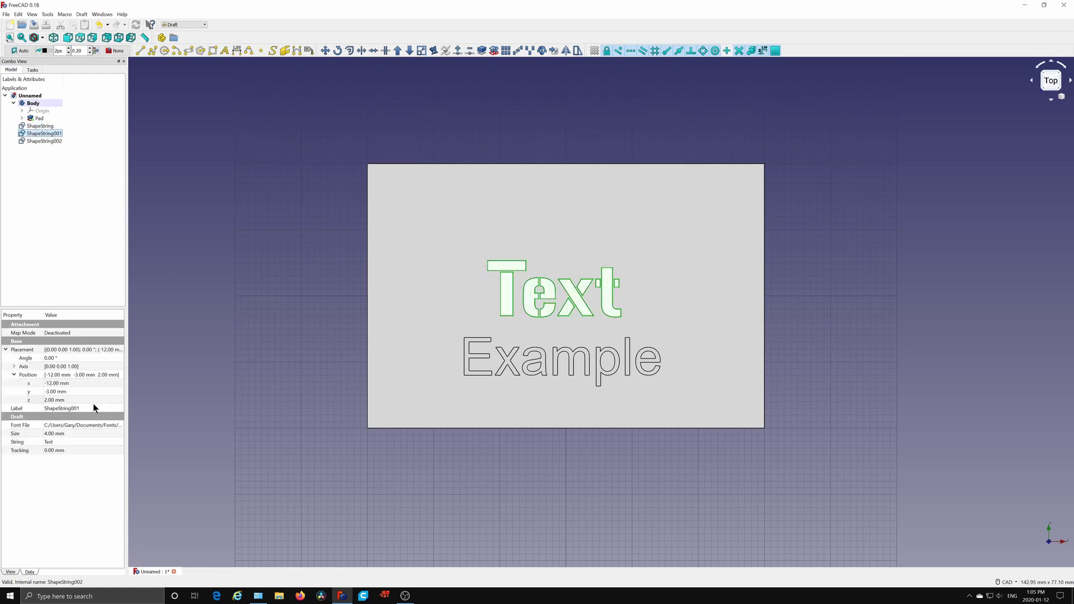
pyautogui.click(79, 396)
pyautogui.click(120, 401)
pyautogui.click(169, 361)
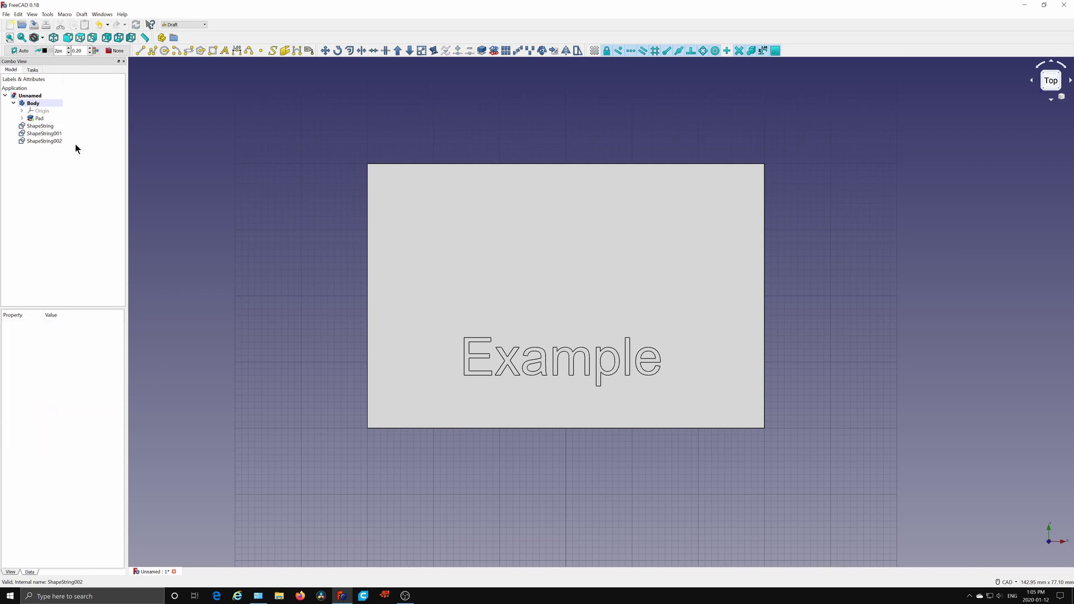
# Step: Lower the Example string's placement z into the plate, then check the plate from an angle and return to the top view
pyautogui.click(45, 141)
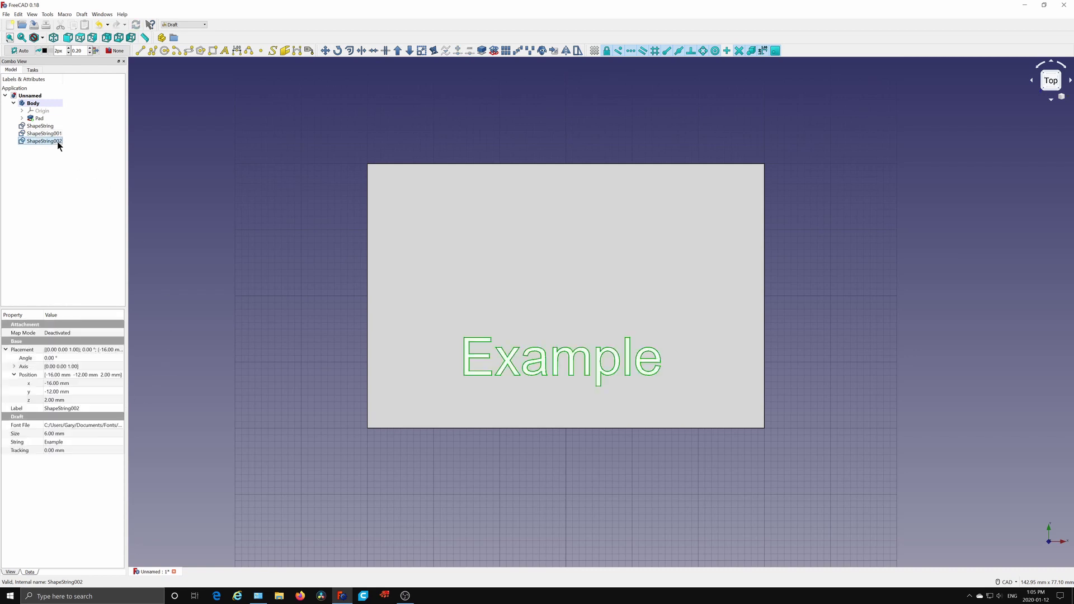
pyautogui.click(78, 398)
pyautogui.click(119, 402)
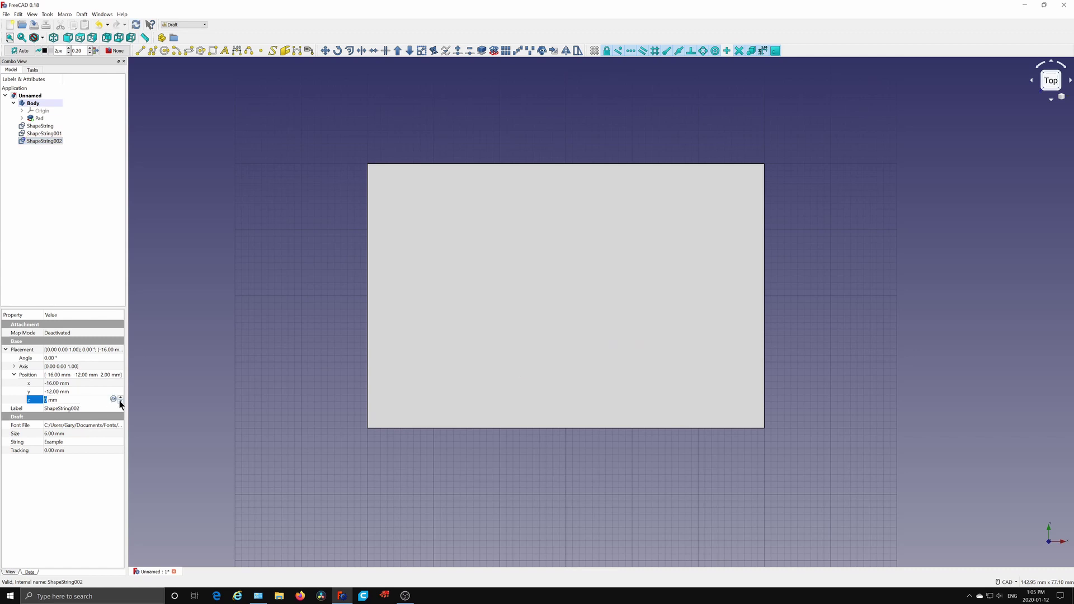
pyautogui.click(196, 383)
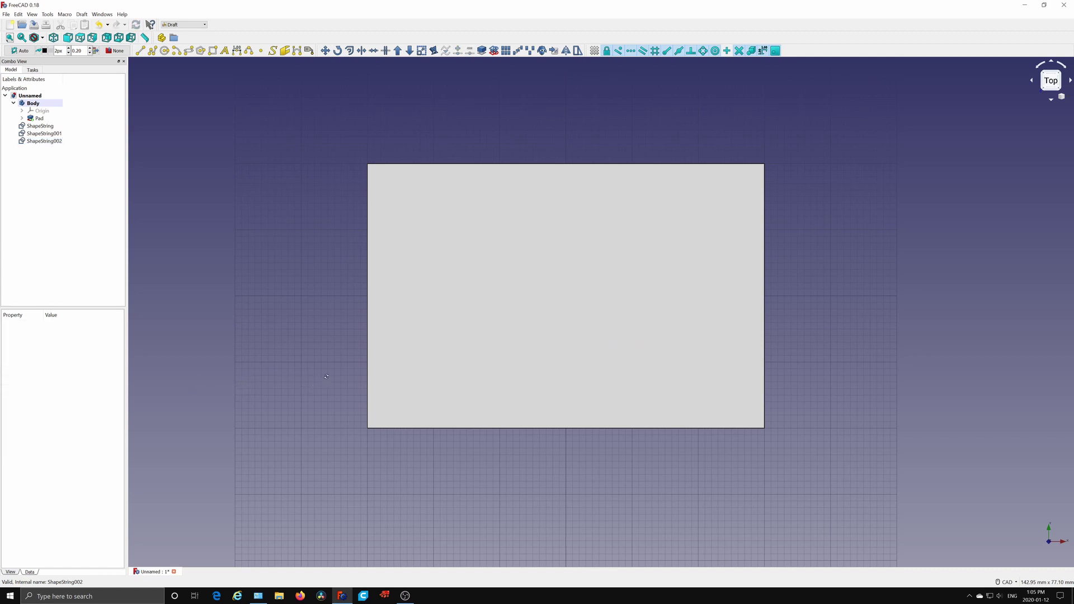
pyautogui.moveTo(326, 376); pyautogui.dragTo(455, 376, button='middle')
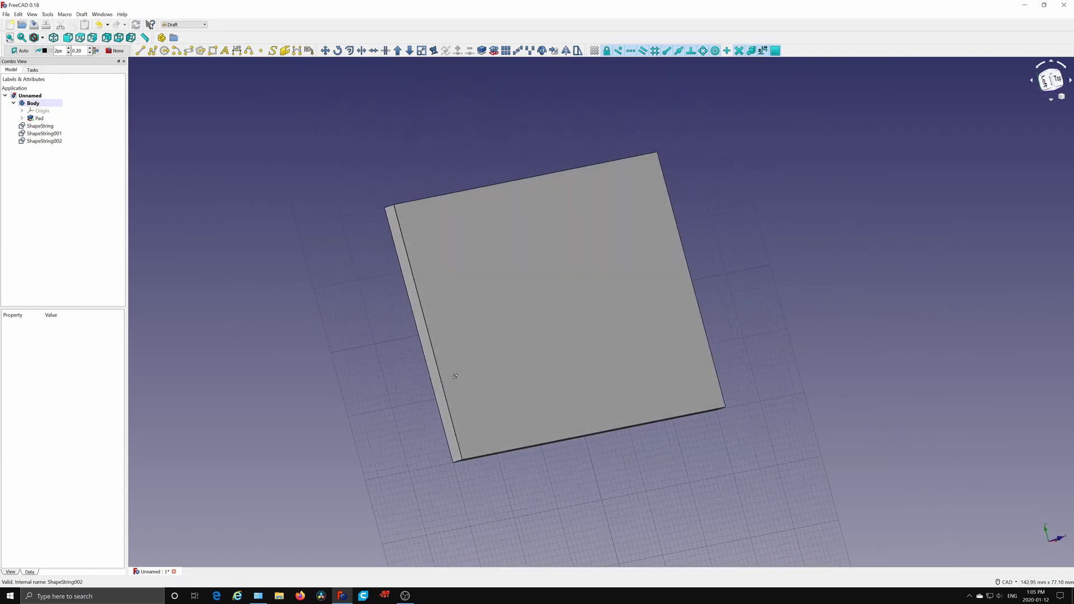
pyautogui.press('2')
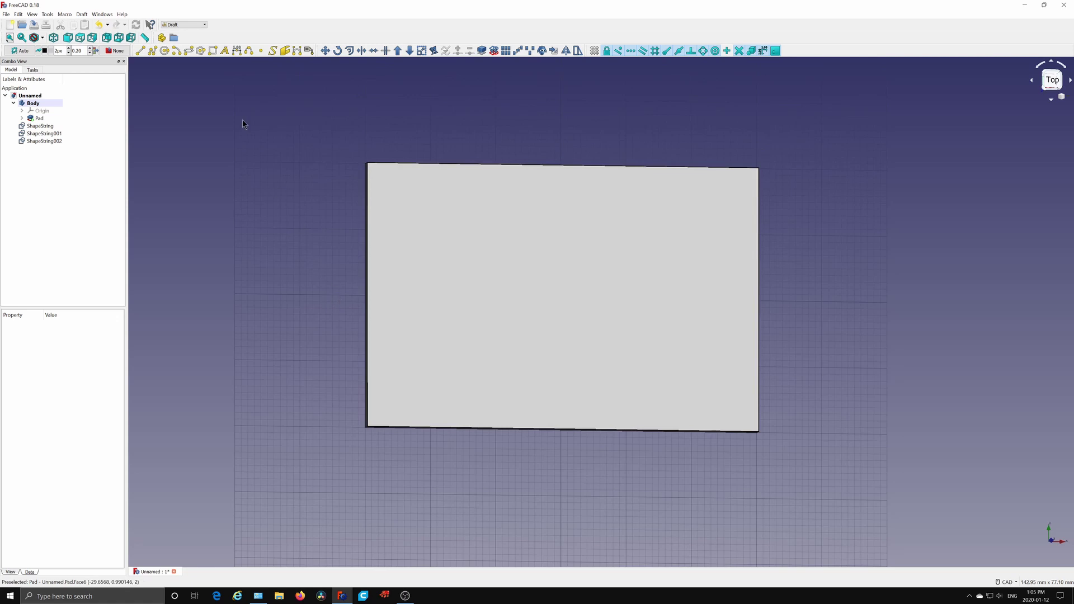
# Step: Switch to the Part workbench and select ShapeString, ShapeString001 and ShapeString002
pyautogui.click(183, 25)
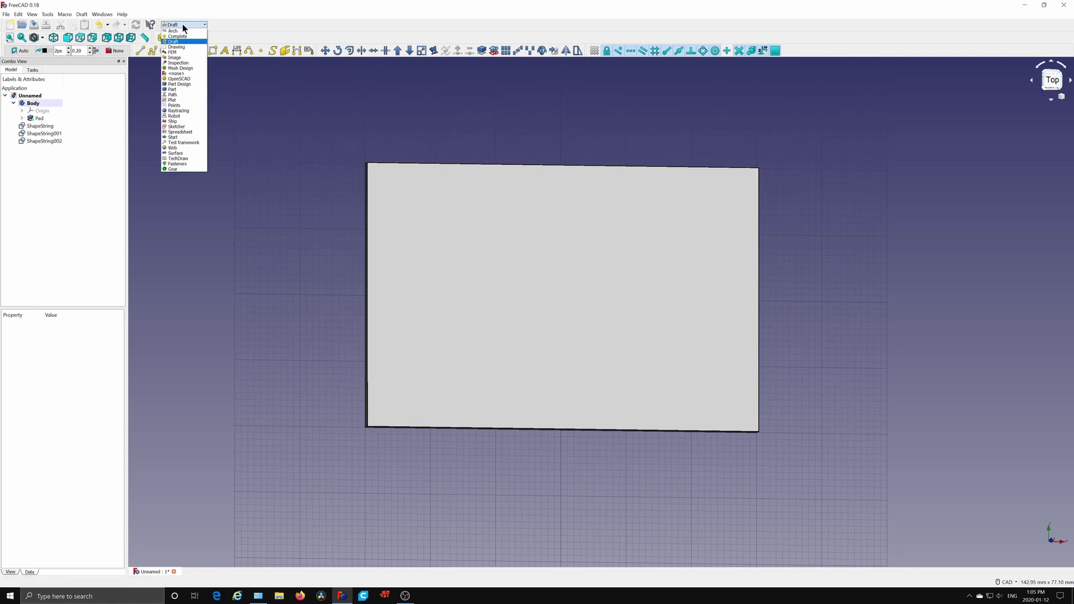
pyautogui.click(179, 90)
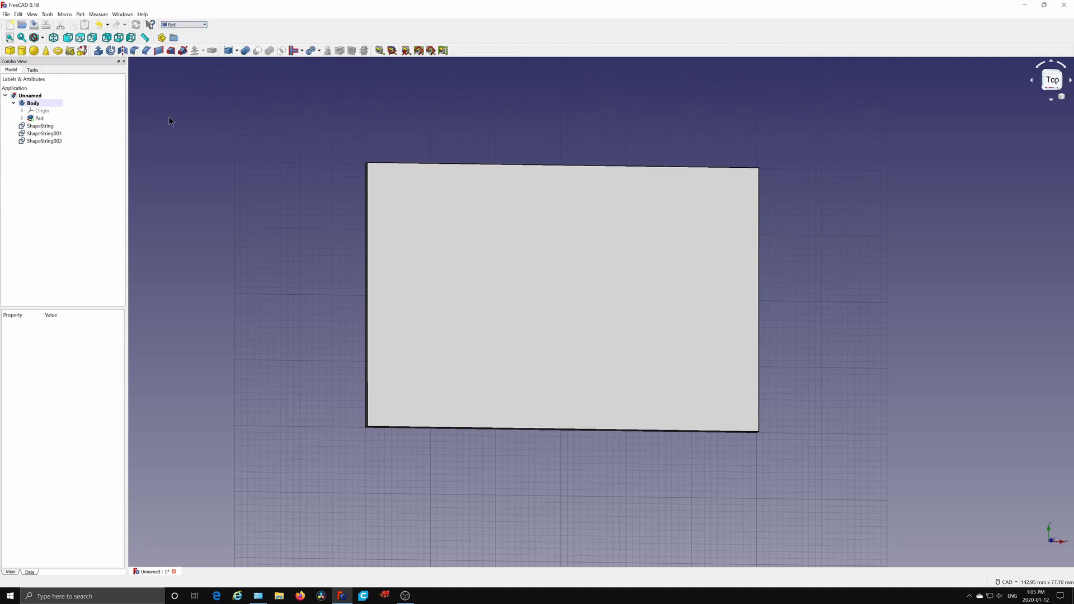
pyautogui.click(44, 128)
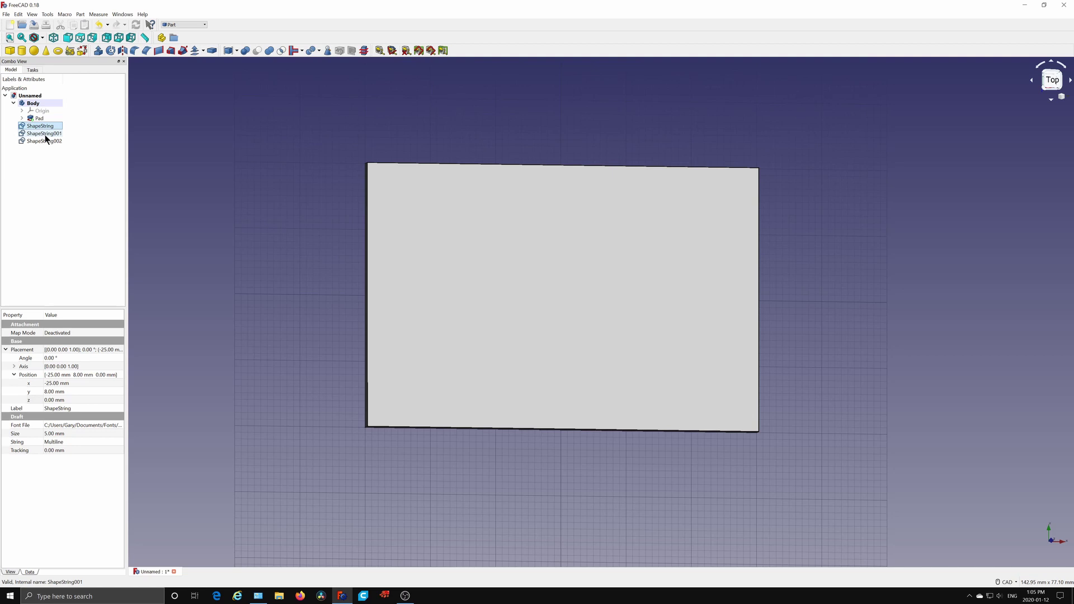
pyautogui.keyDown('shift'); pyautogui.click(45, 140); pyautogui.keyUp('shift')
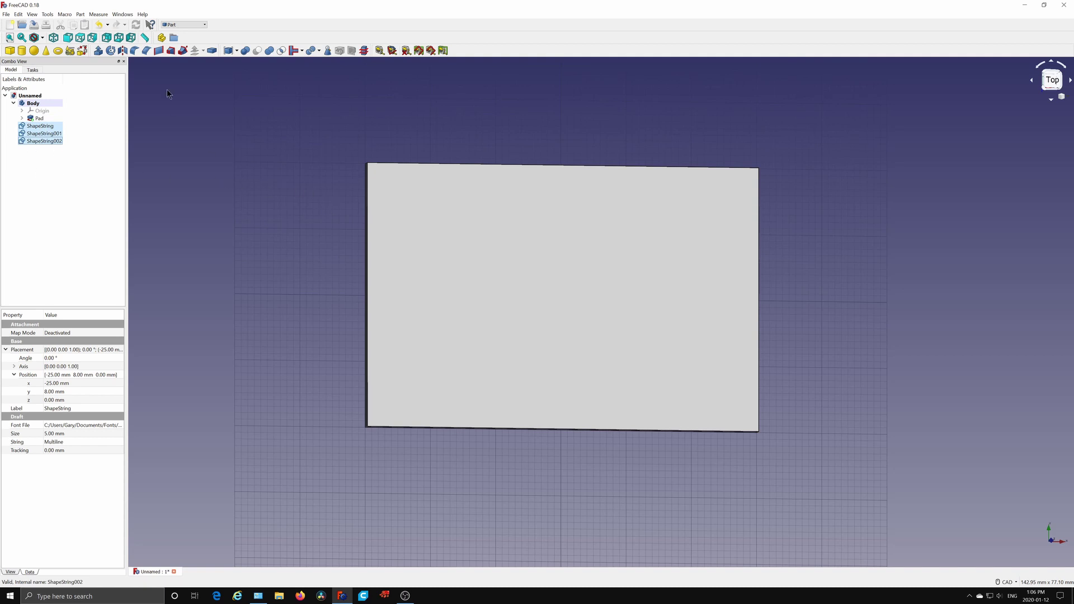
# Step: Extrude the three shape strings 3 mm as solids with Part Extrude
pyautogui.click(98, 51)
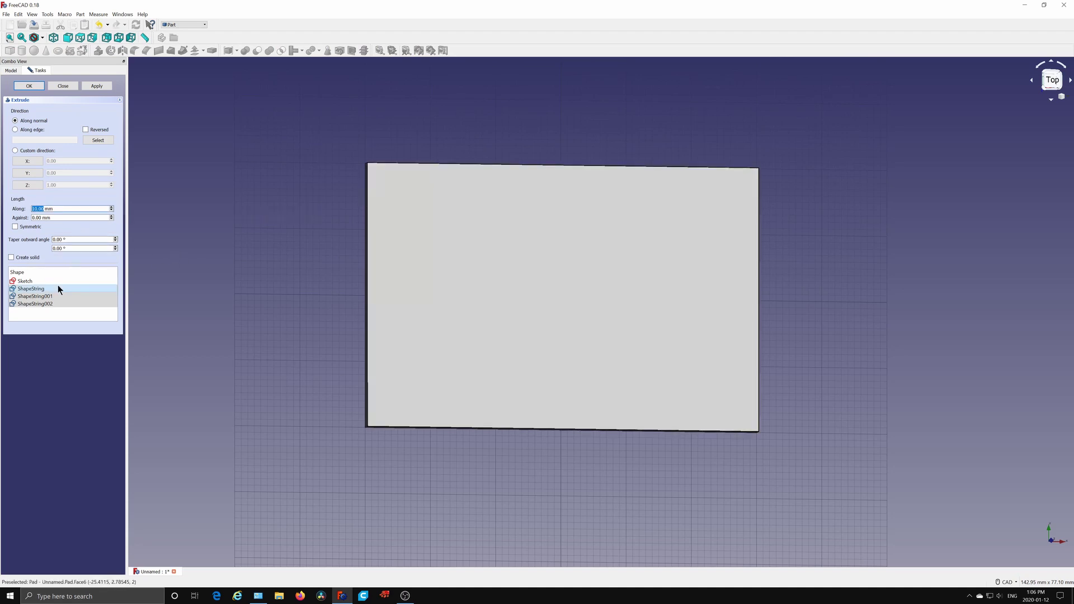
pyautogui.write('3')
pyautogui.click(11, 258)
pyautogui.click(93, 85)
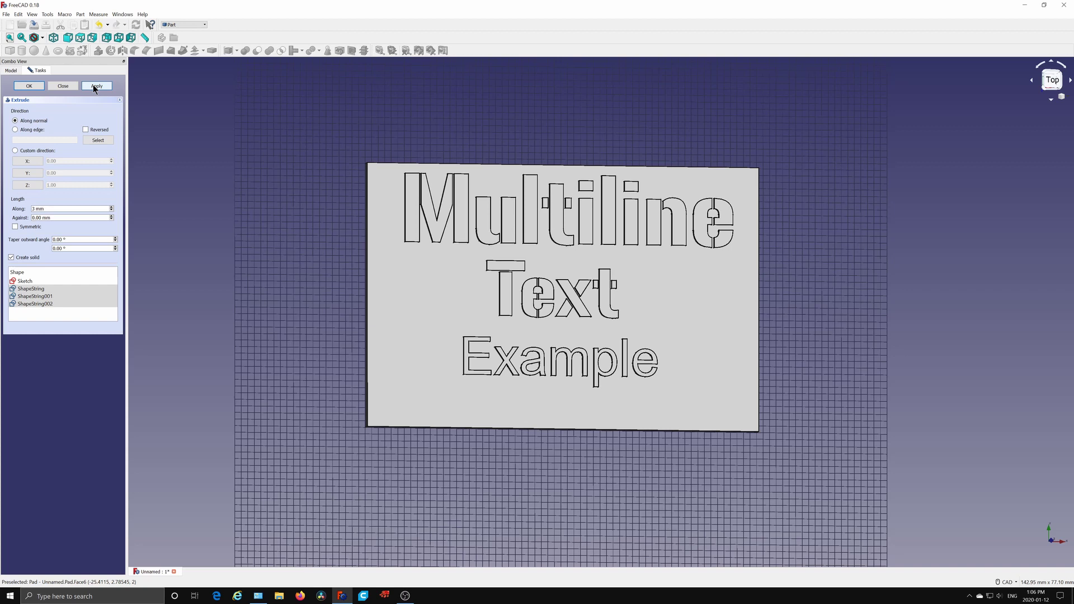
pyautogui.click(31, 86)
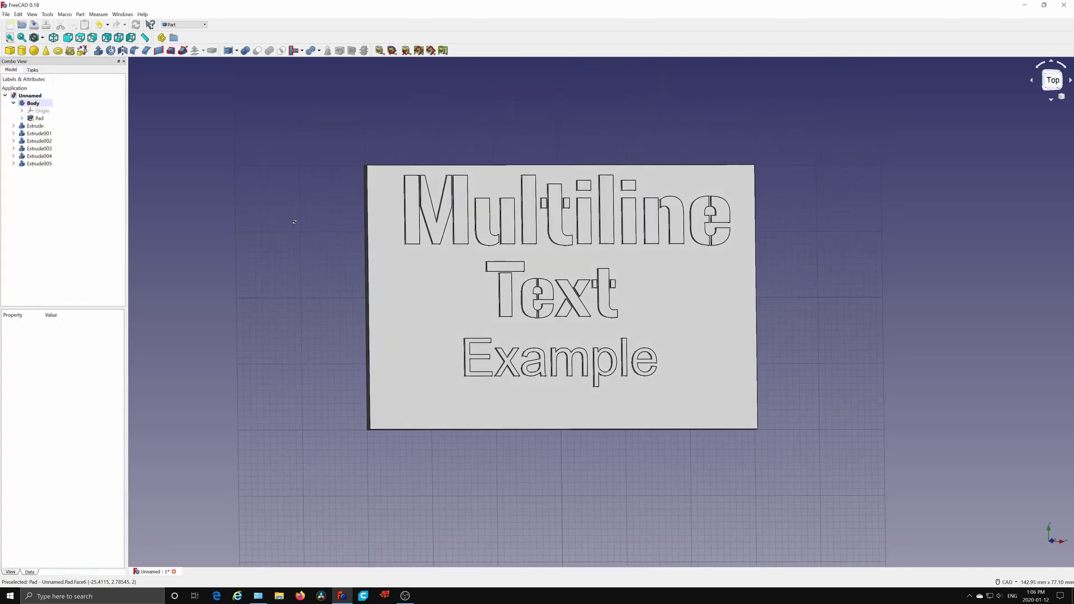
# Step: Orbit the view to inspect the plate's underside
pyautogui.moveTo(300, 218); pyautogui.dragTo(258, 218, button='middle')
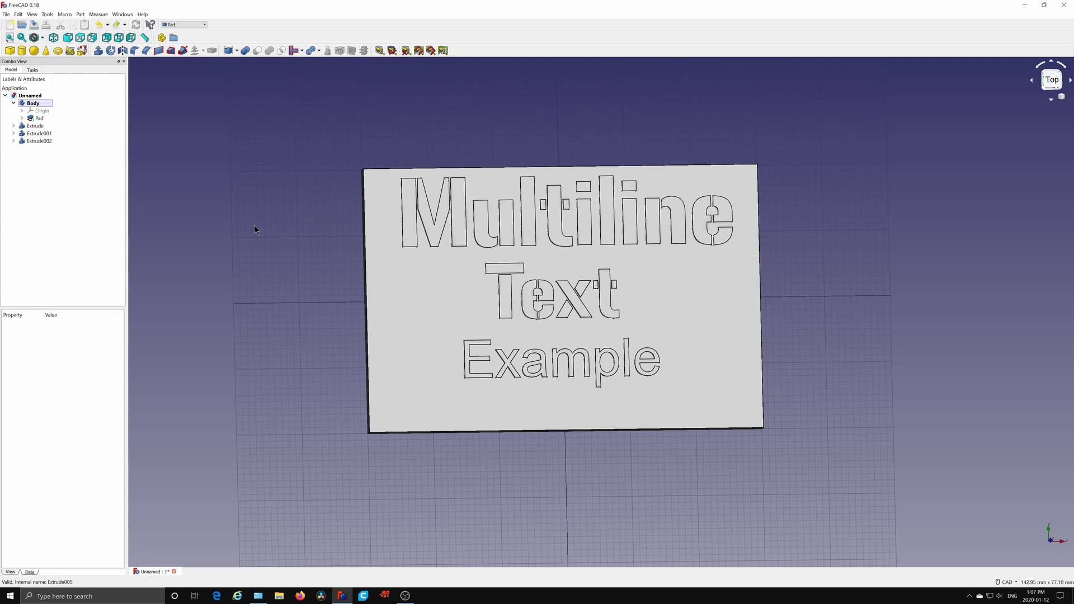
pyautogui.moveTo(275, 221); pyautogui.dragTo(504, 282, button='middle')
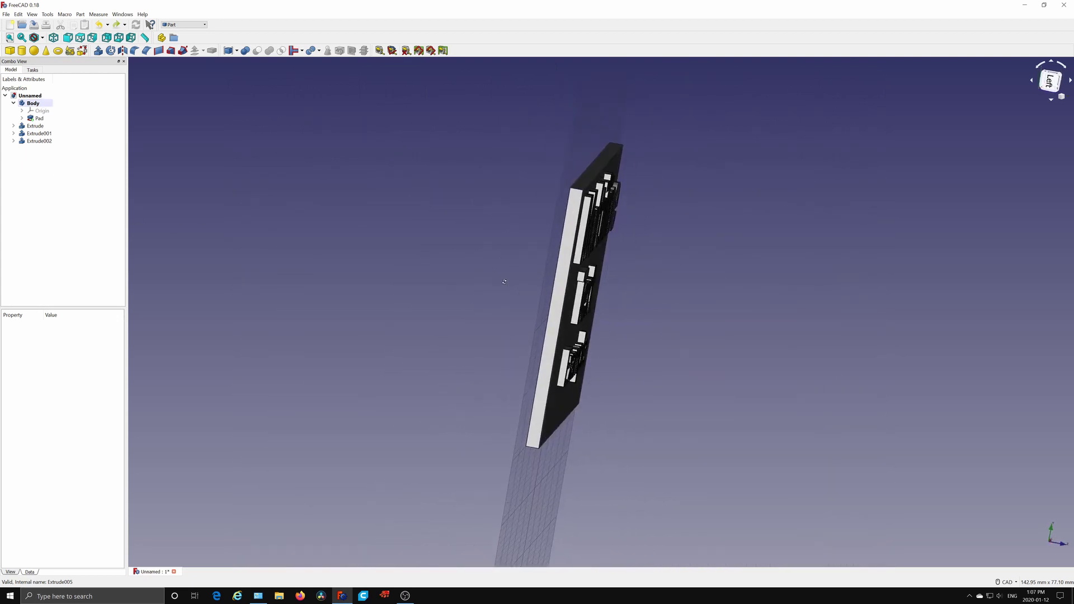
pyautogui.press('2')
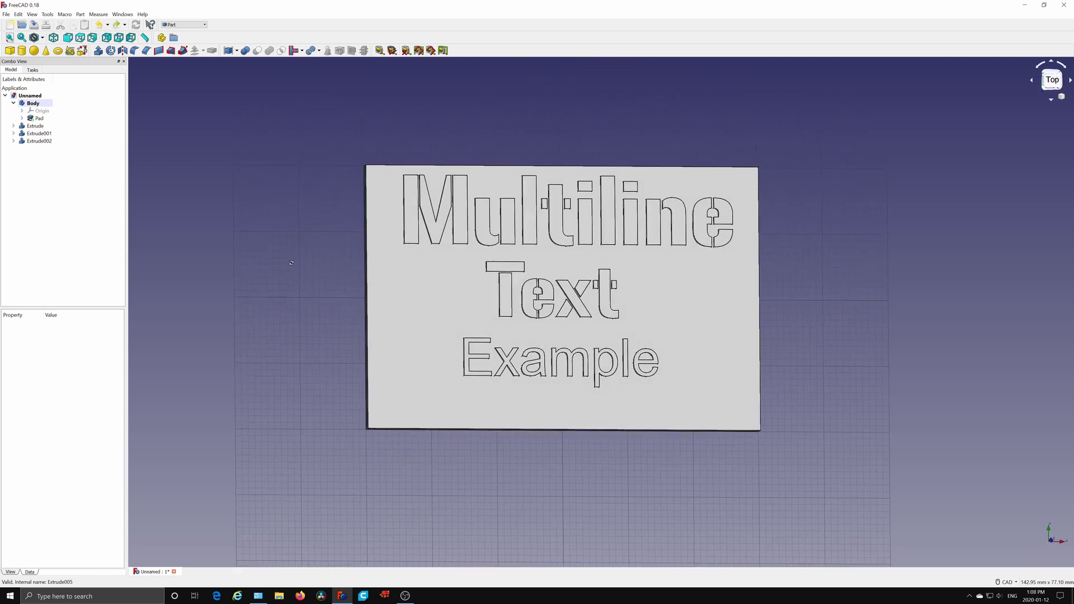
pyautogui.moveTo(291, 263); pyautogui.dragTo(290, 264, button='middle')
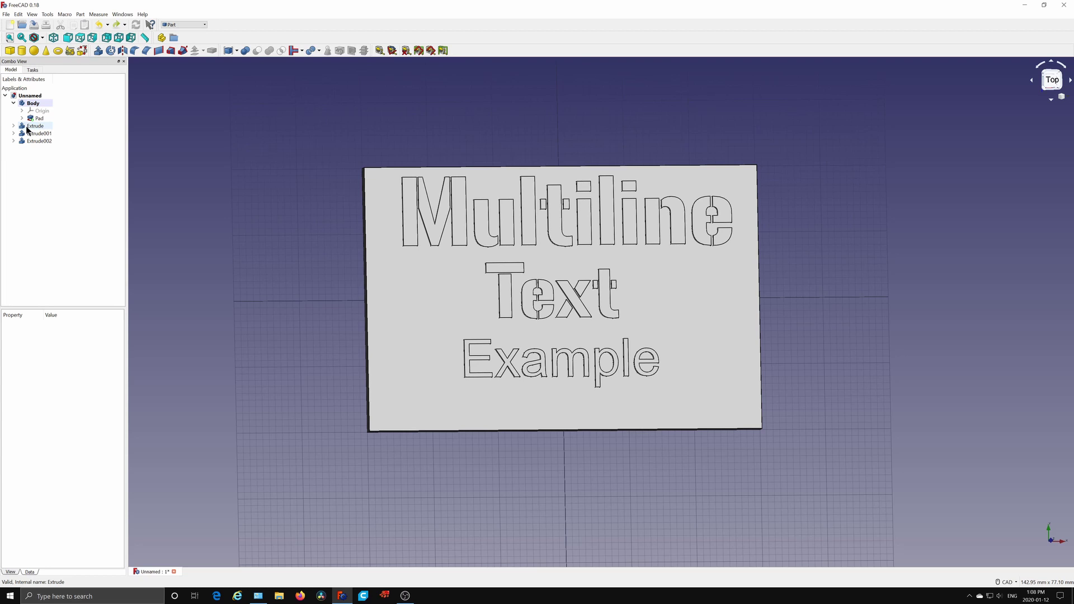
# Step: Union Extrude, Extrude001 and Extrude002 into one Fusion object
pyautogui.click(79, 127)
pyautogui.click(41, 127)
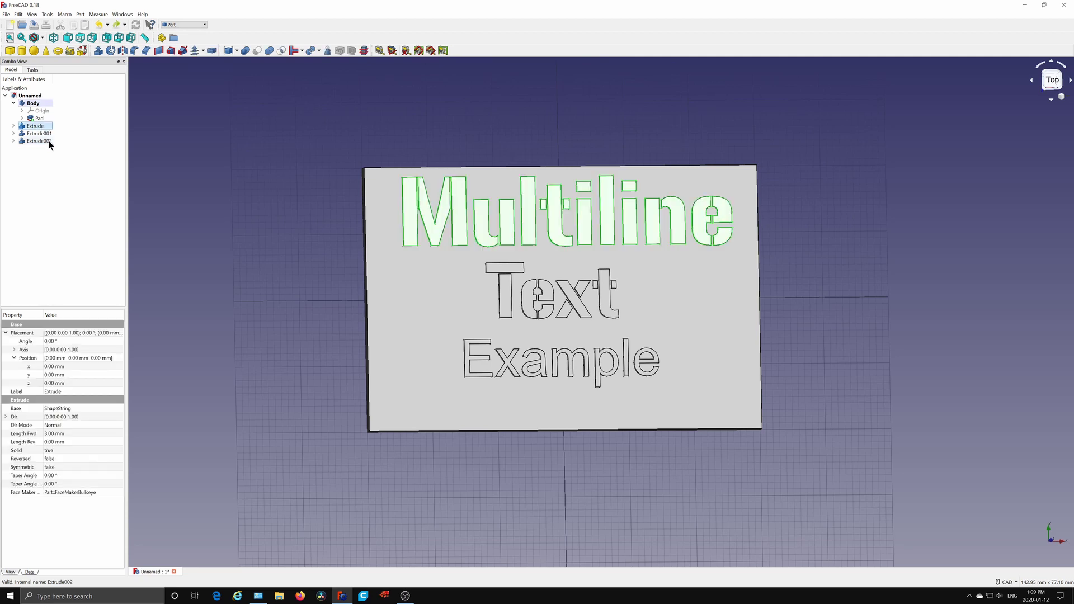
pyautogui.keyDown('ctrl'); pyautogui.click(47, 134); pyautogui.keyUp('ctrl')
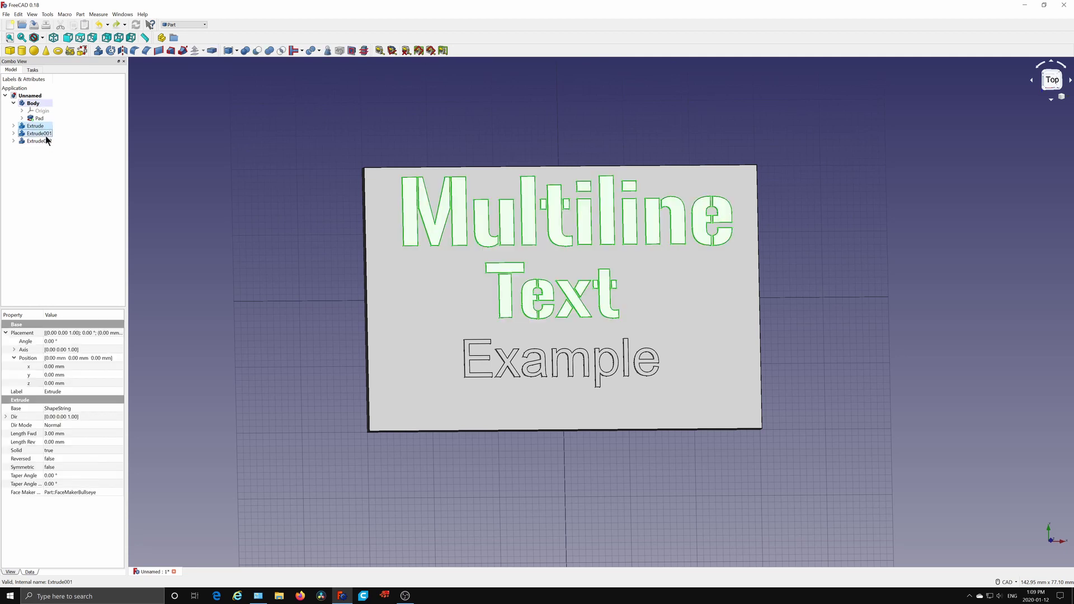
pyautogui.keyDown('ctrl'); pyautogui.click(47, 141); pyautogui.keyUp('ctrl')
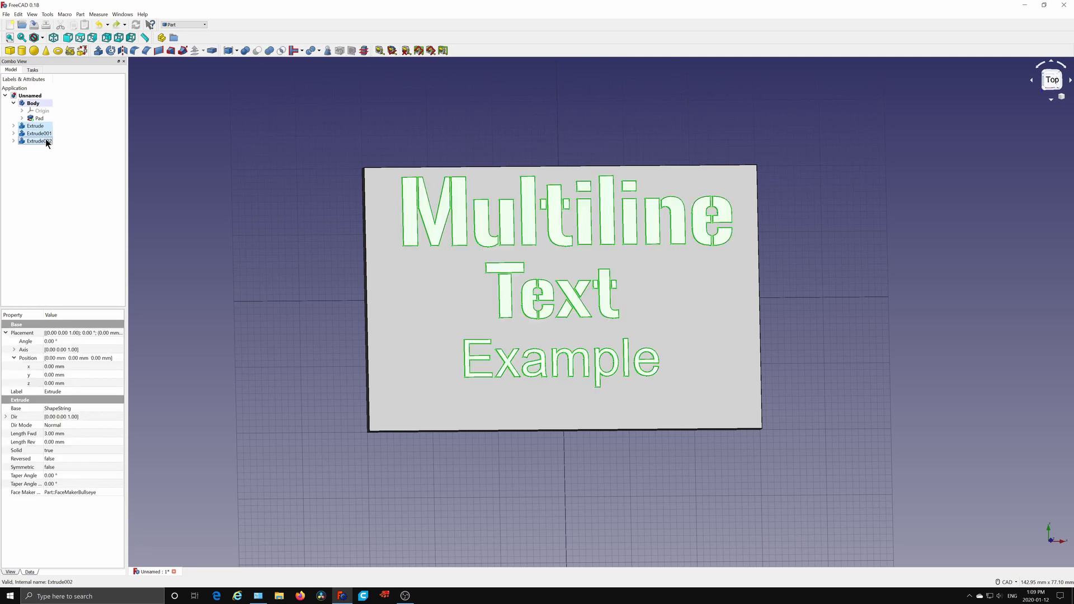
pyautogui.click(269, 51)
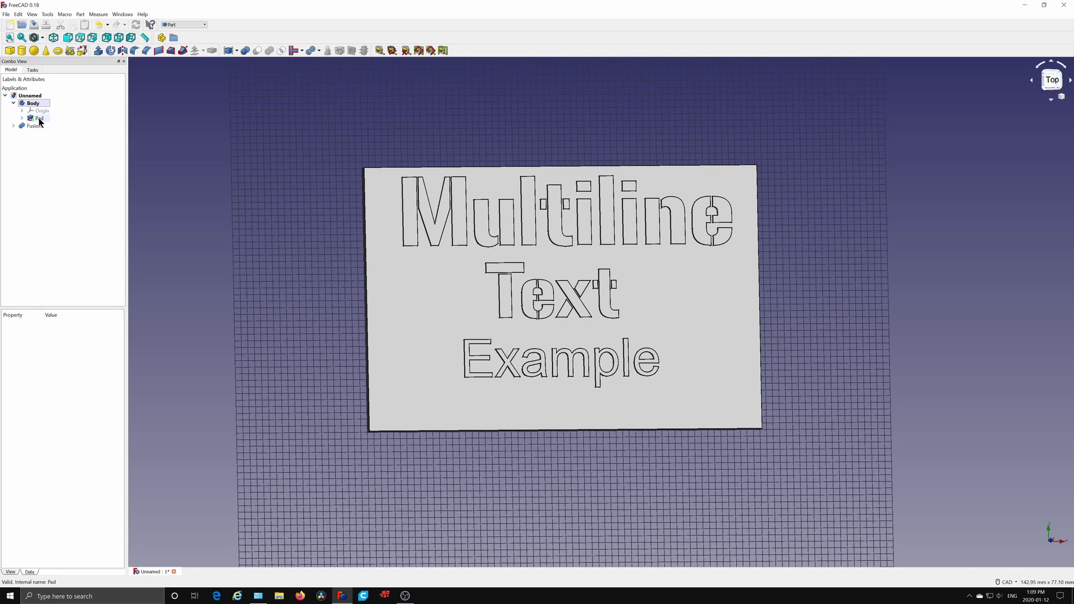
# Step: Subtract the Fusion from the Pad plate with a Boolean Cut
pyautogui.click(38, 119)
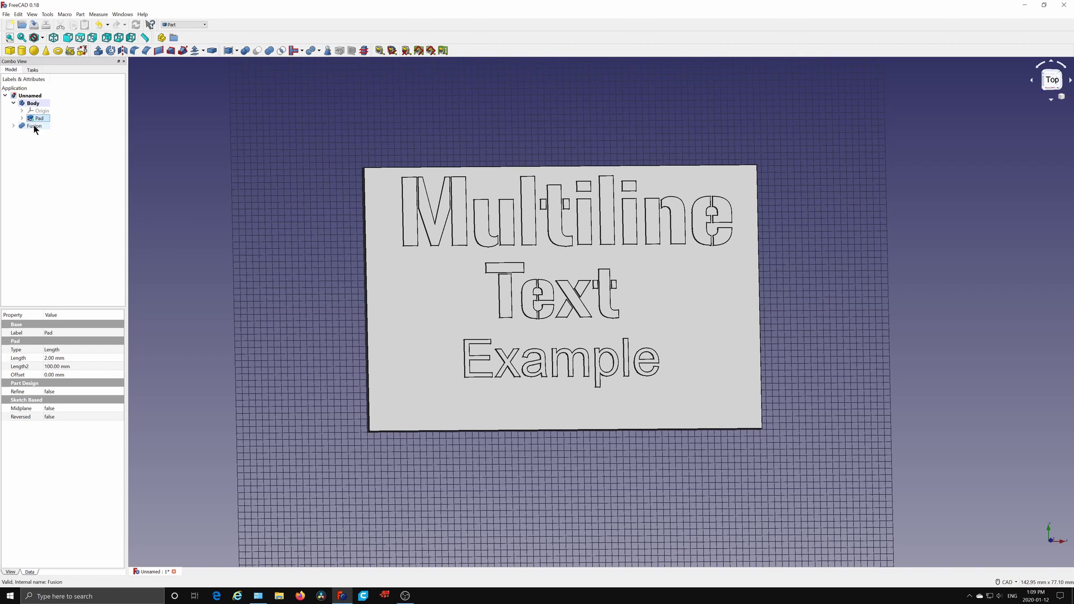
pyautogui.click(33, 125)
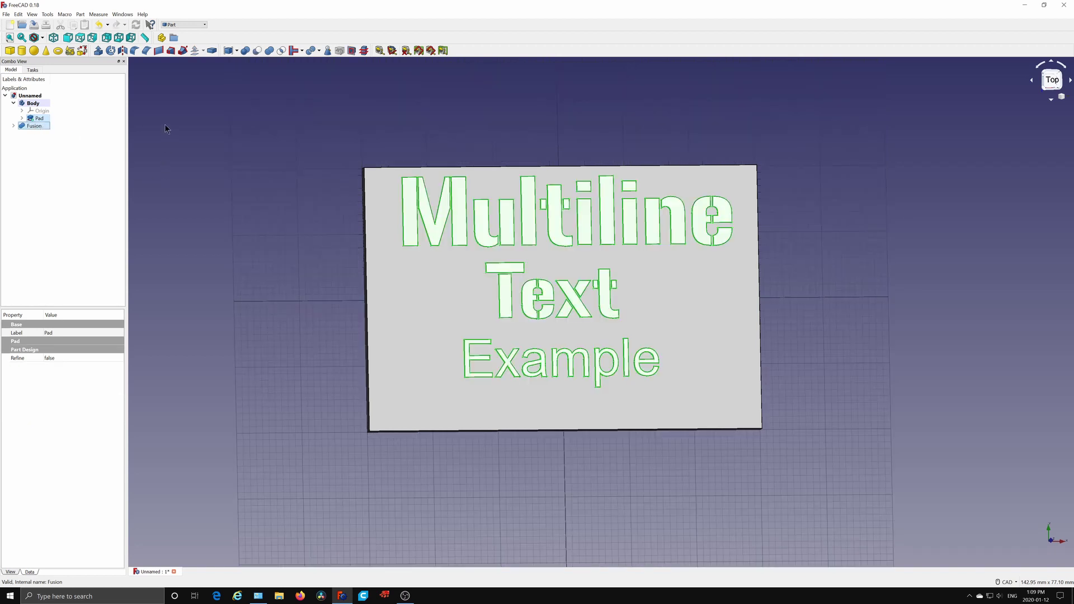
pyautogui.click(257, 51)
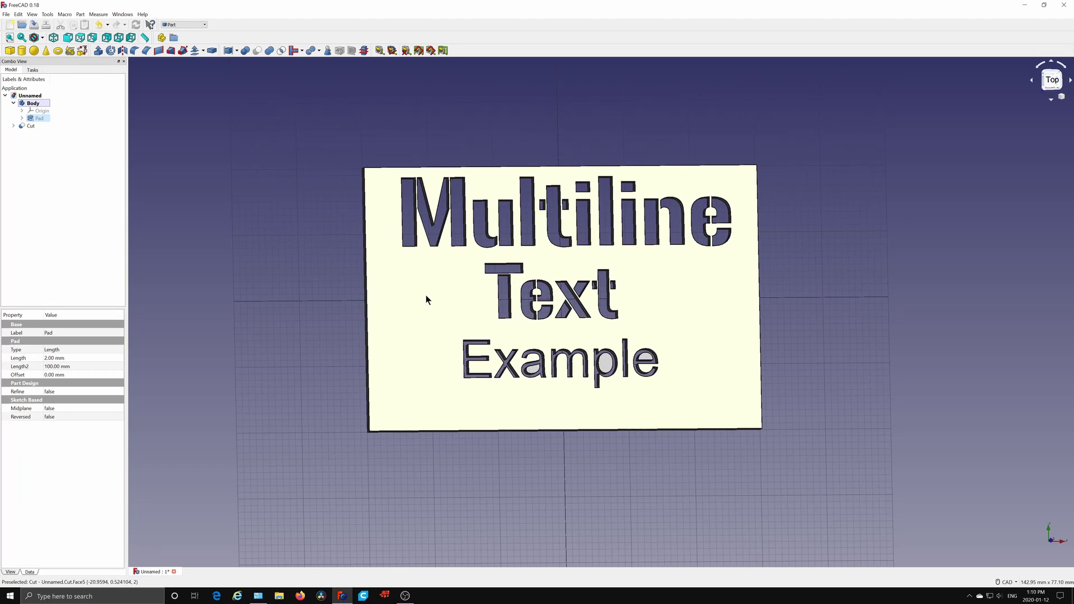
pyautogui.click(382, 290)
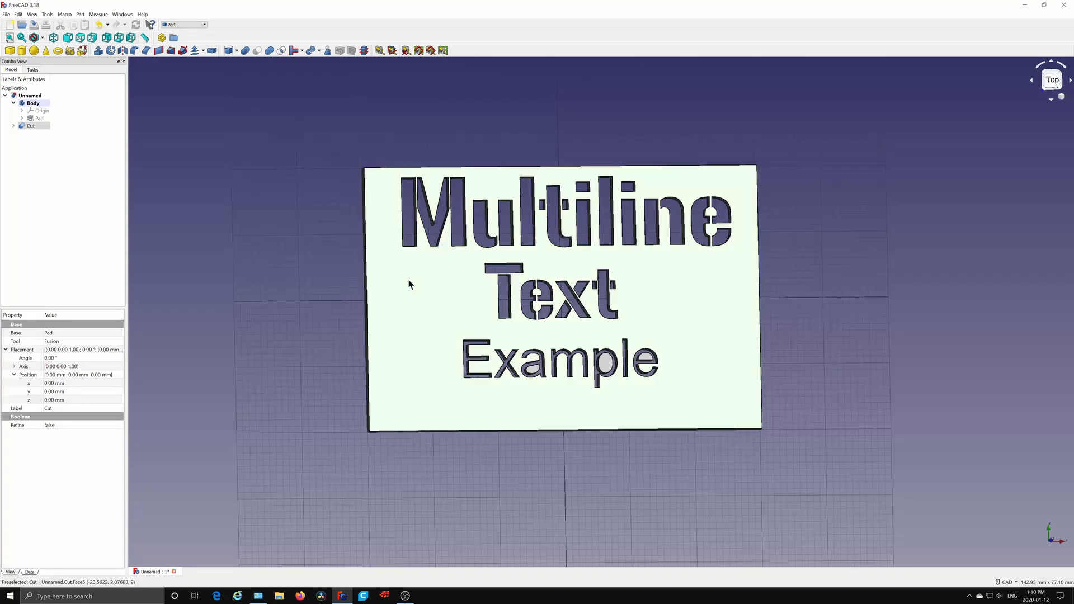